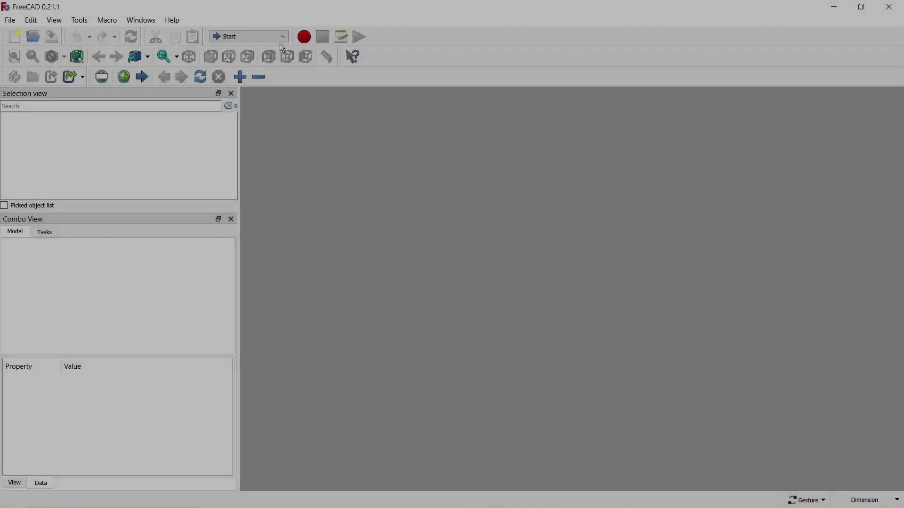
Switch to the Part Design workbench, create a new body and start a sketch in it.
click(283, 38)
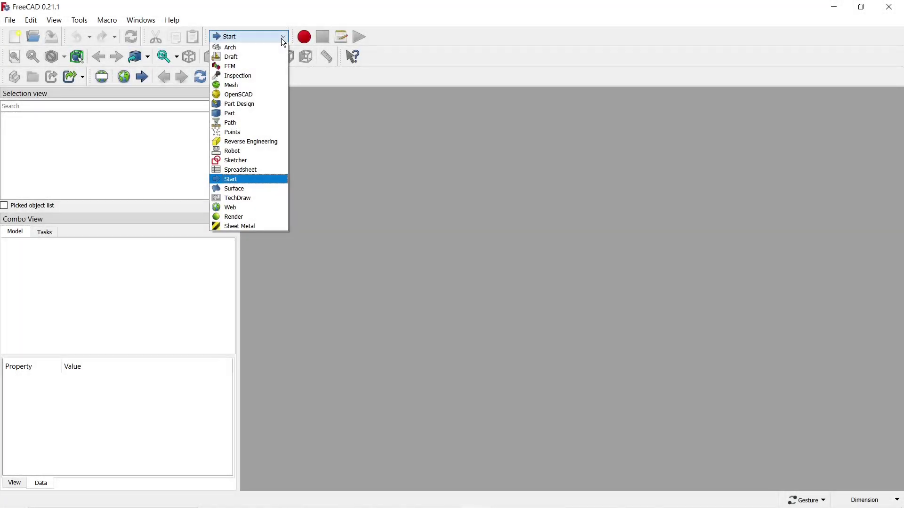
click(245, 103)
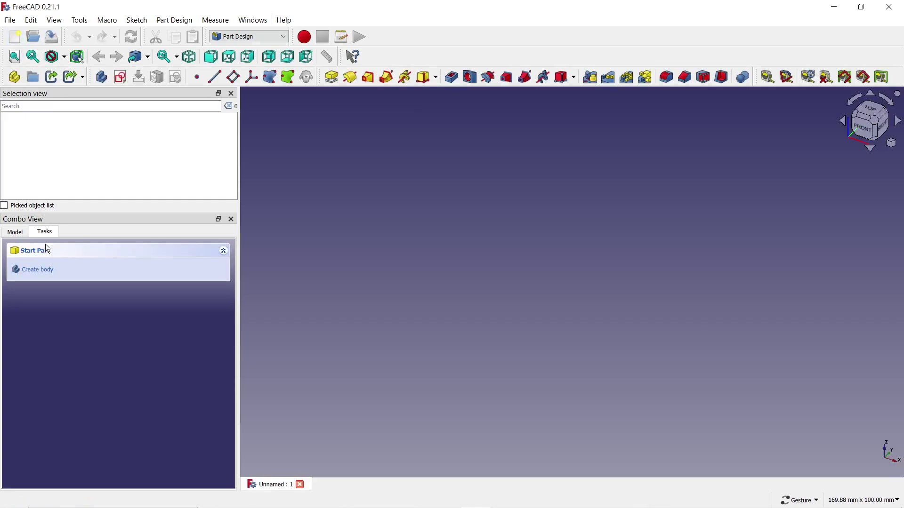
click(39, 270)
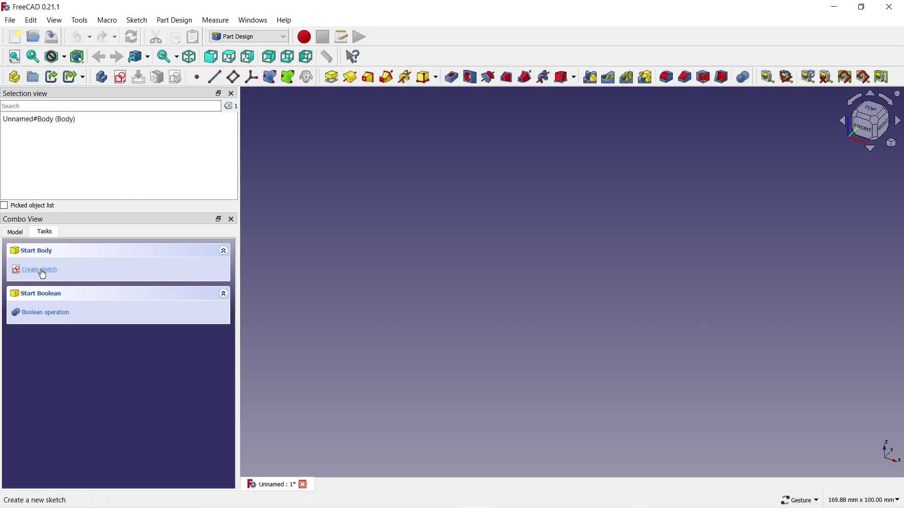
click(41, 270)
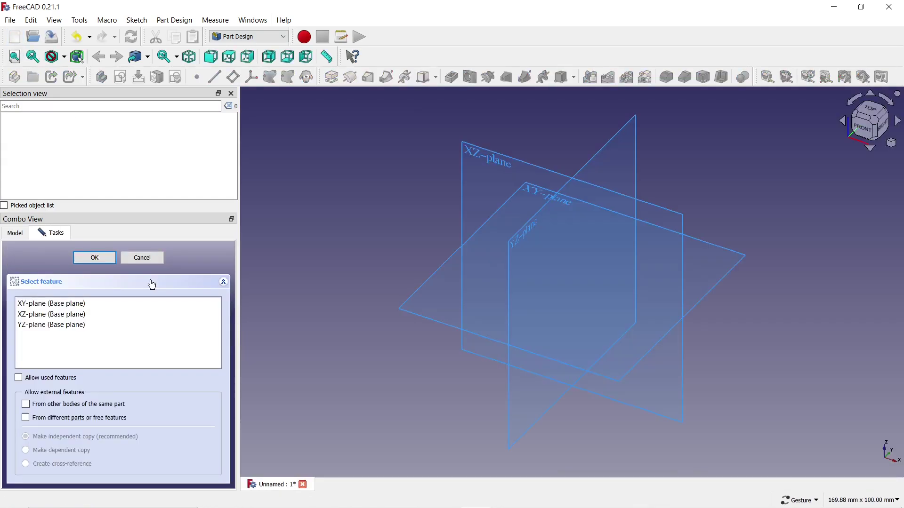
On the XY plane, draw a wide origin-centred rectangle and a tall rectangle crossing its top edge.
click(410, 297)
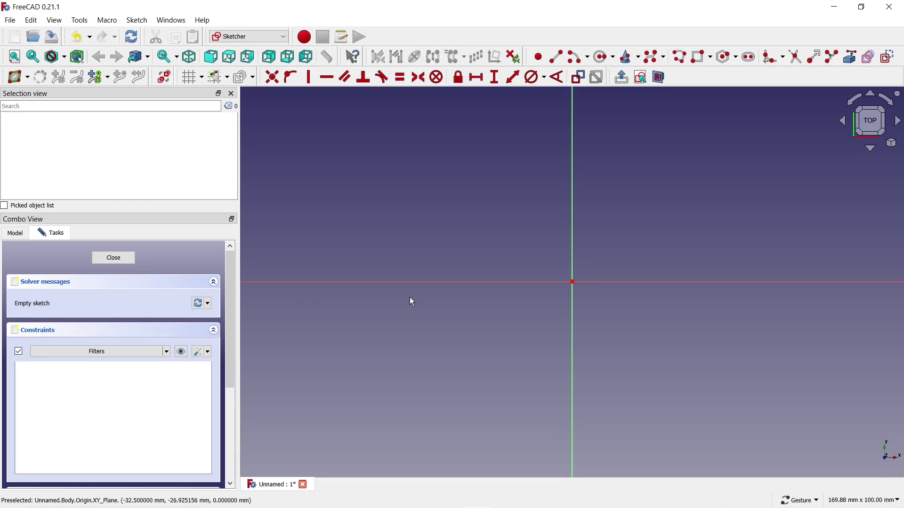
click(711, 57)
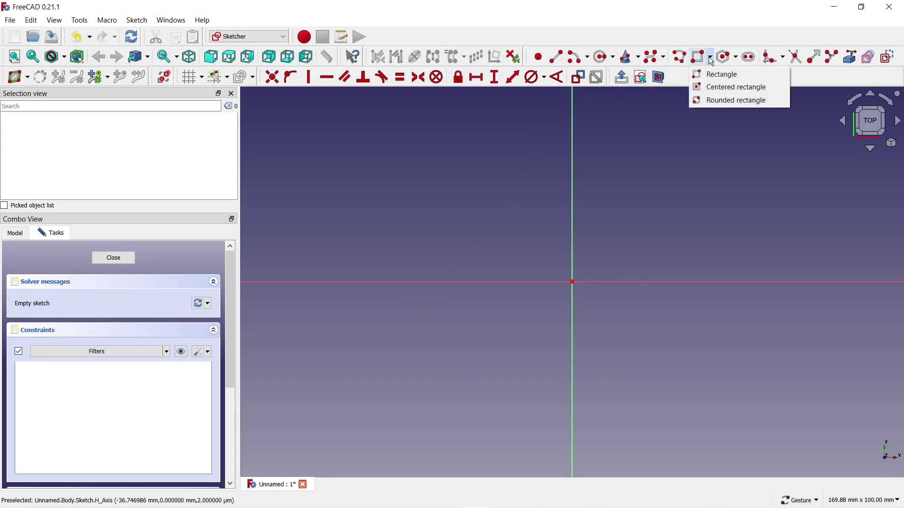
click(718, 73)
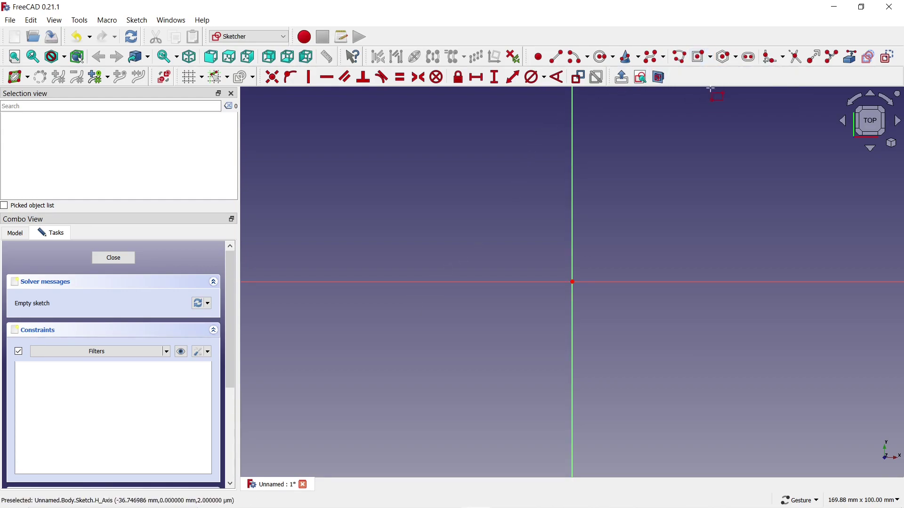
click(574, 283)
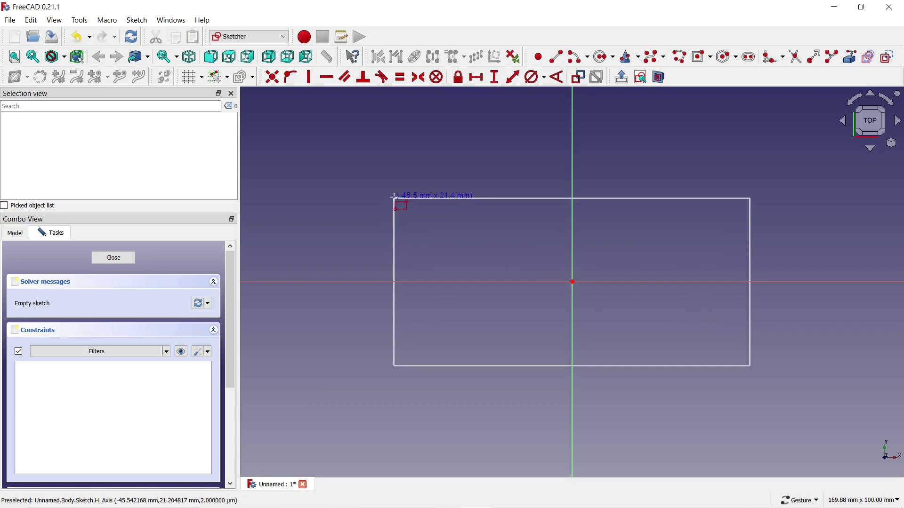
click(394, 199)
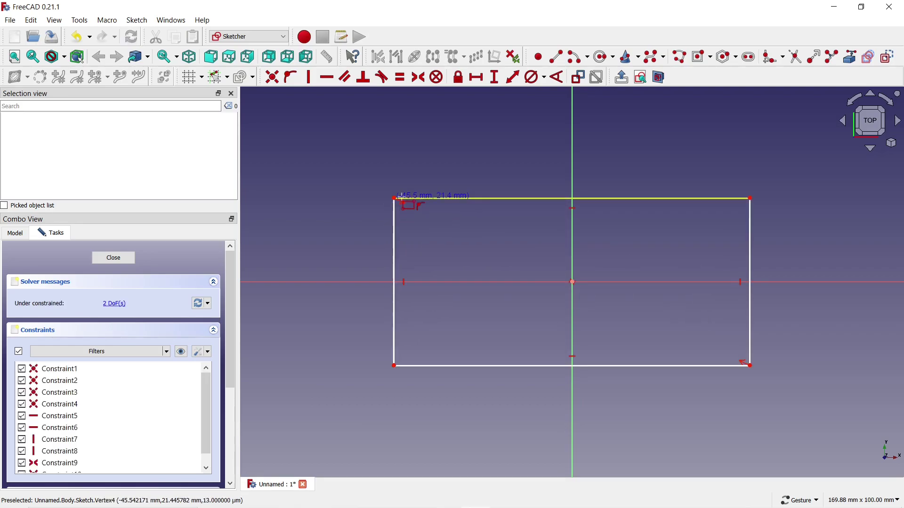
click(580, 141)
click(618, 222)
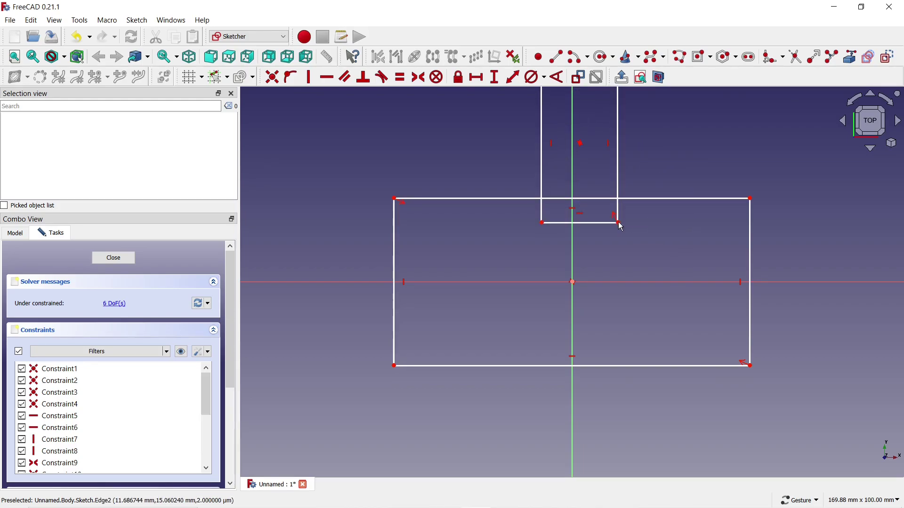
scroll(495, 249, down, 2)
scroll(501, 199, down, 1)
scroll(503, 204, up, 1)
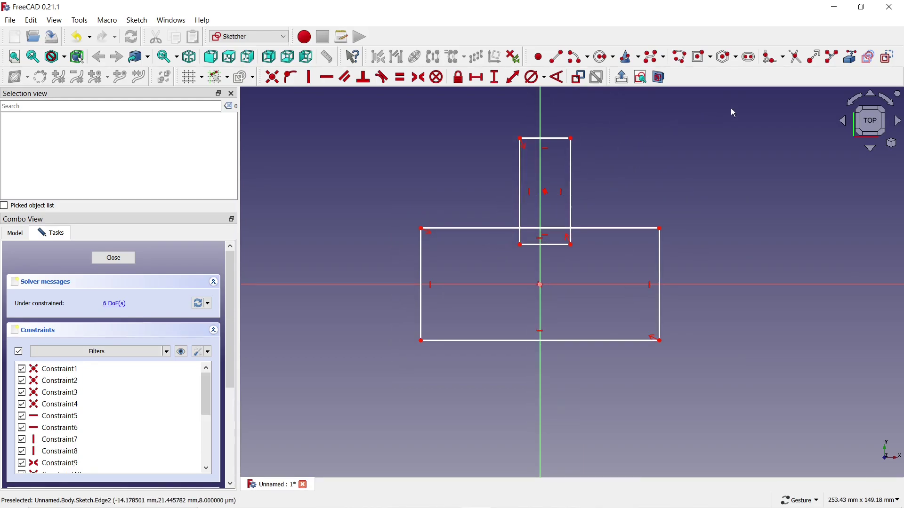
Trim away the tall rectangle's sides and top above the plate.
click(798, 59)
click(571, 215)
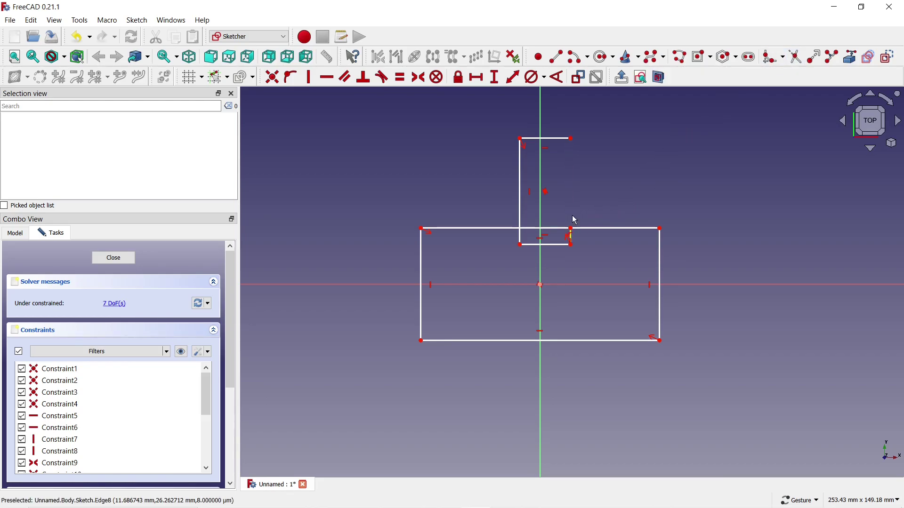
click(519, 204)
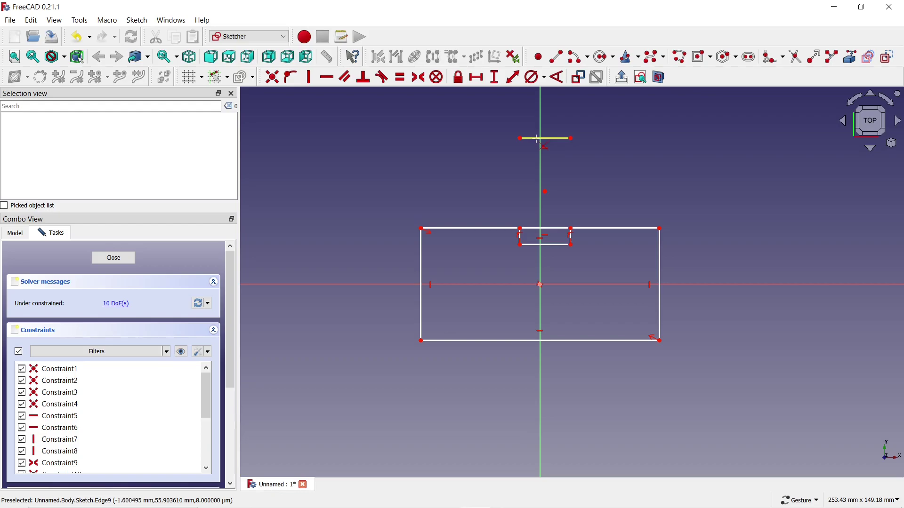
click(537, 139)
scroll(535, 228, up, 2)
scroll(536, 229, up, 1)
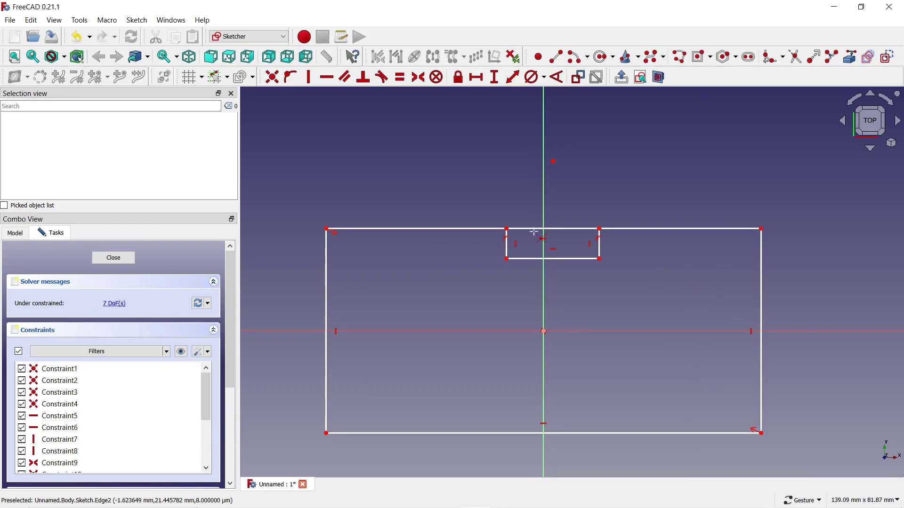
Trim the top edge across the notch, delete the stray point, and make three edges equal.
click(535, 231)
drag(519, 124, 595, 169)
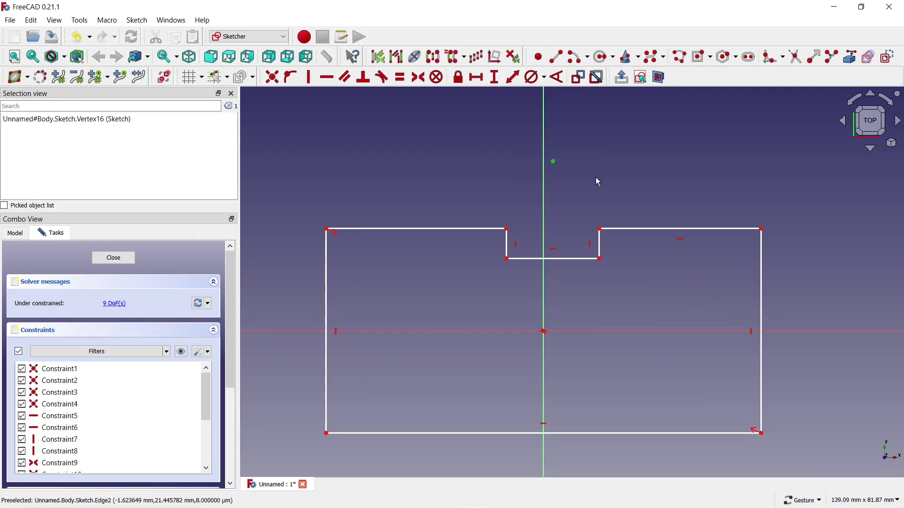
key(Delete)
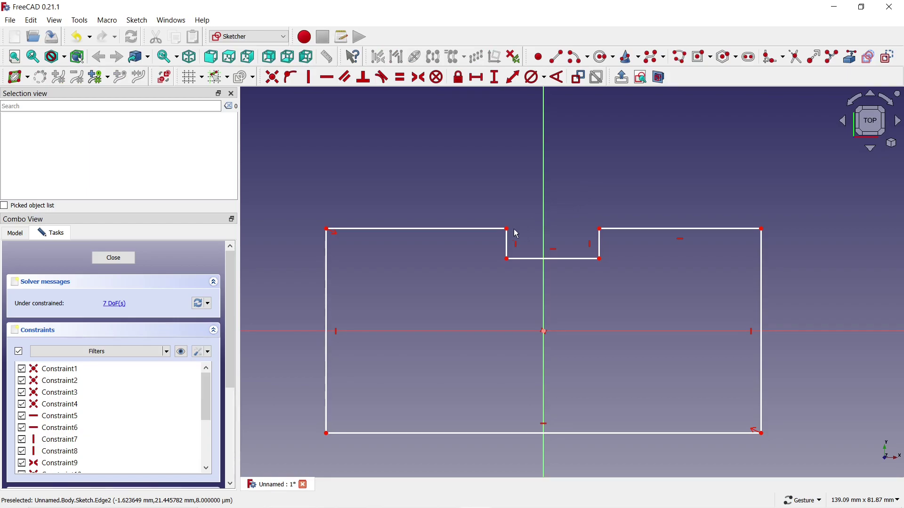
click(472, 228)
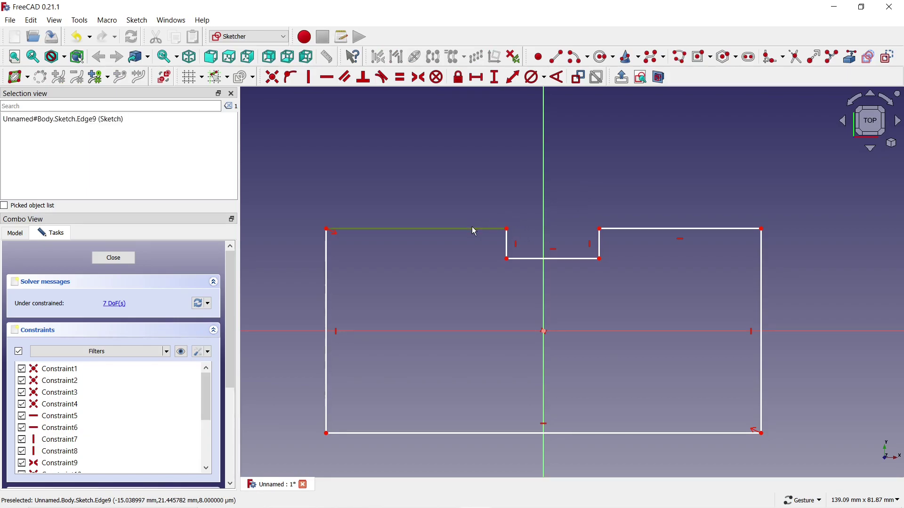
click(579, 259)
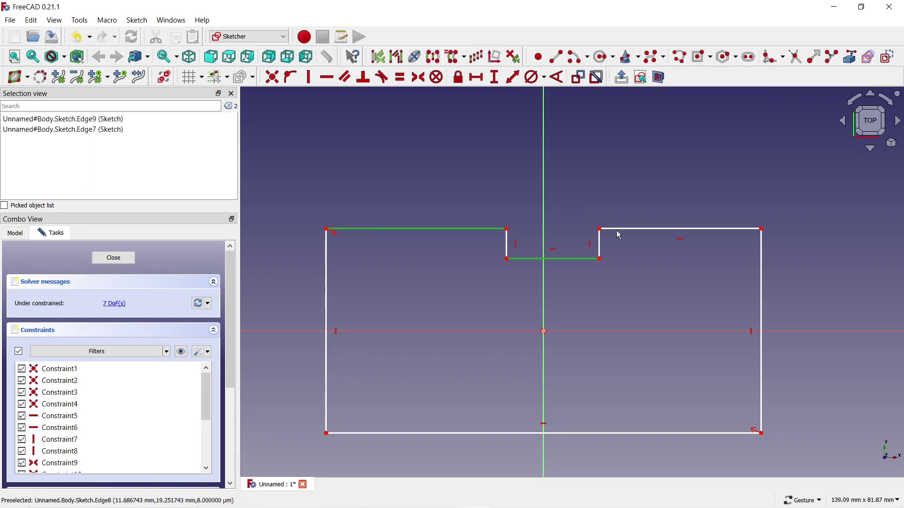
click(620, 229)
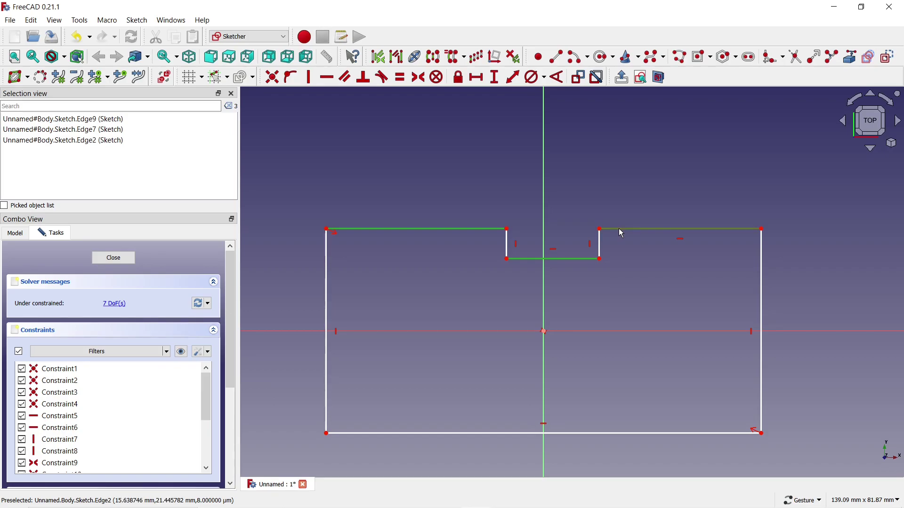
click(401, 78)
scroll(452, 109, down, 2)
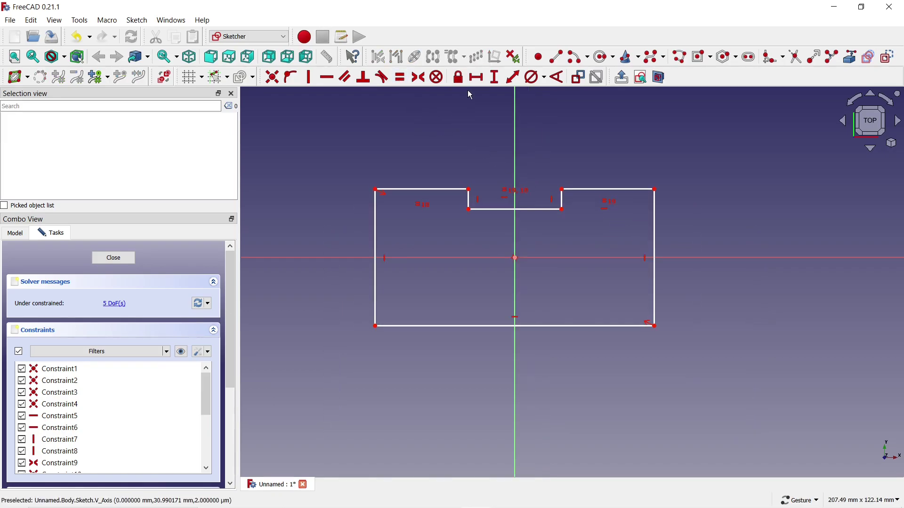
Dimension the plate 120 mm wide and 60 mm tall.
click(477, 77)
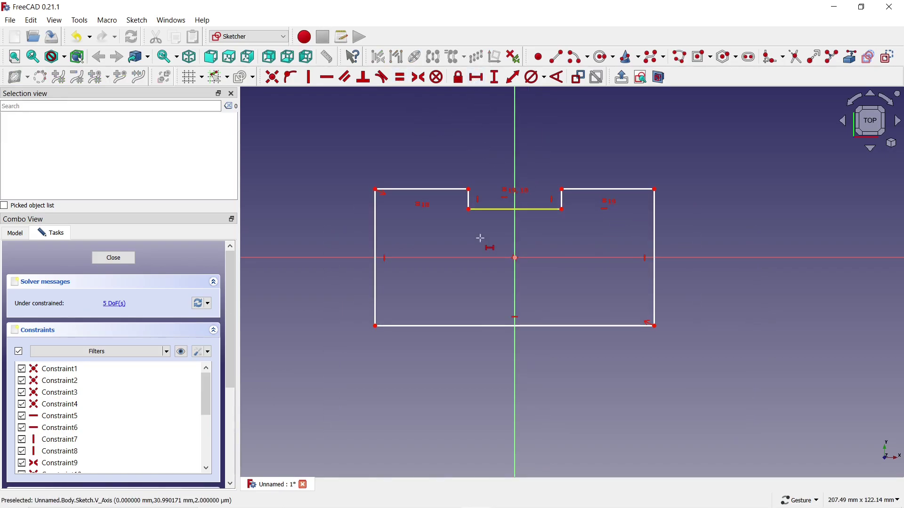
click(466, 327)
text(120)
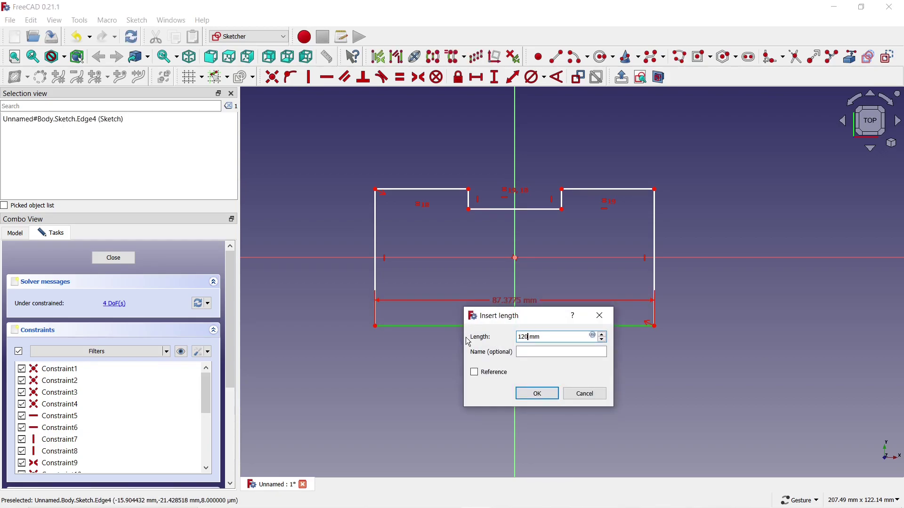
click(536, 396)
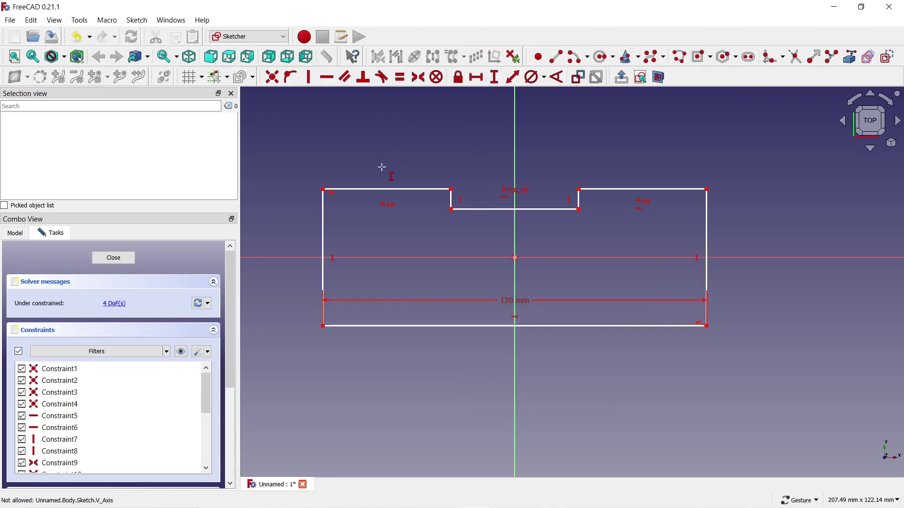
click(323, 218)
text(6)
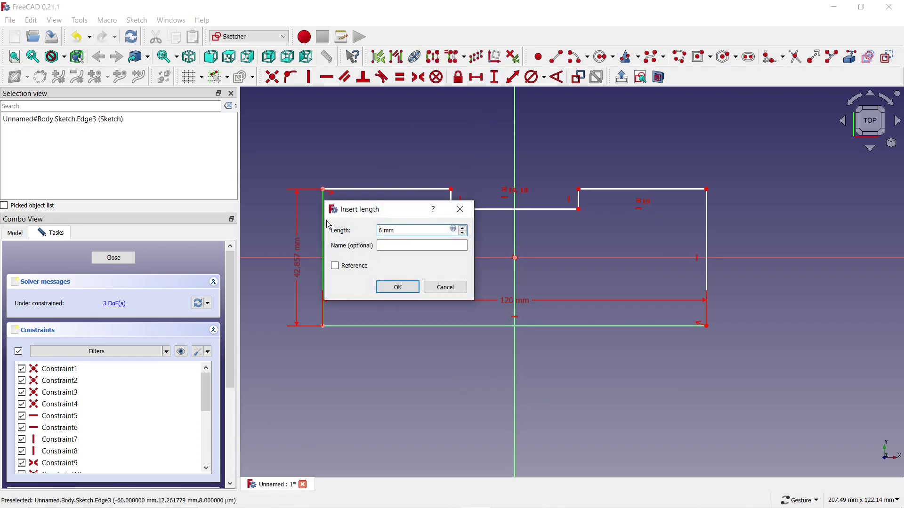
text(0)
click(395, 287)
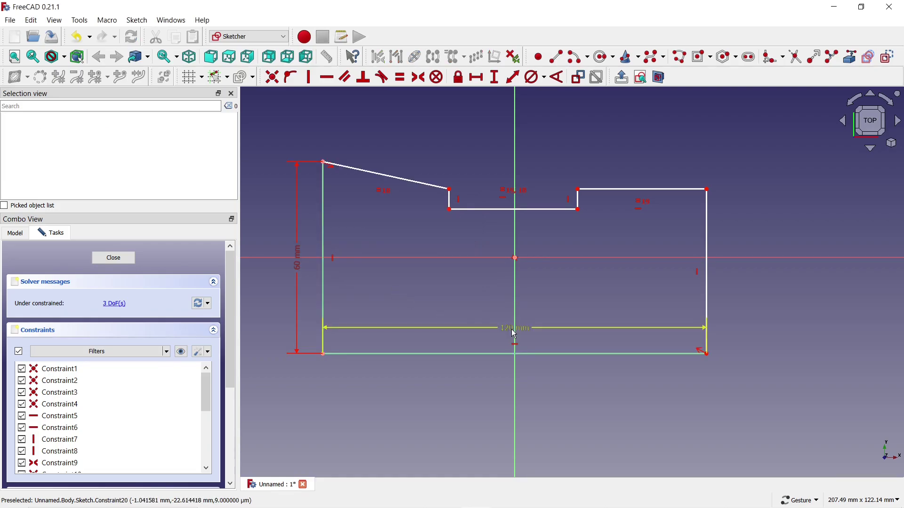
drag(511, 329, 495, 399)
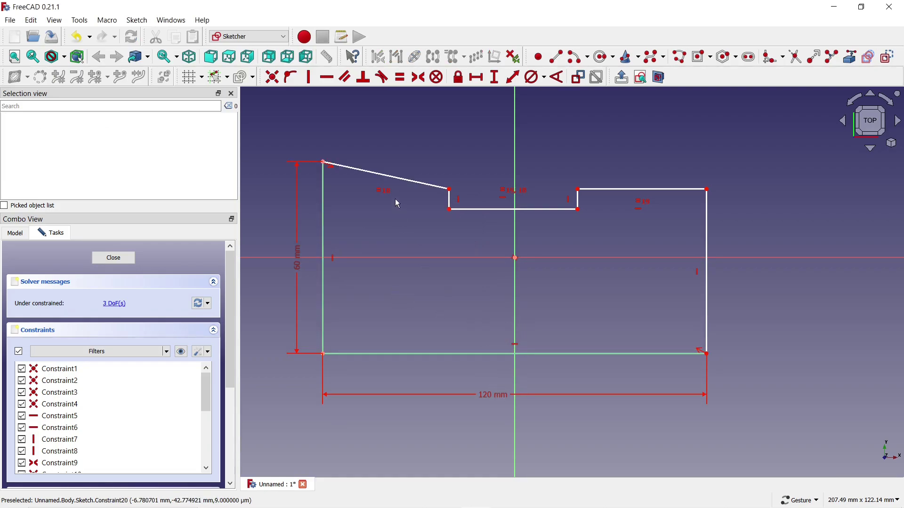
Make the top-left line horizontal and the right edge equal to the left edge.
click(400, 179)
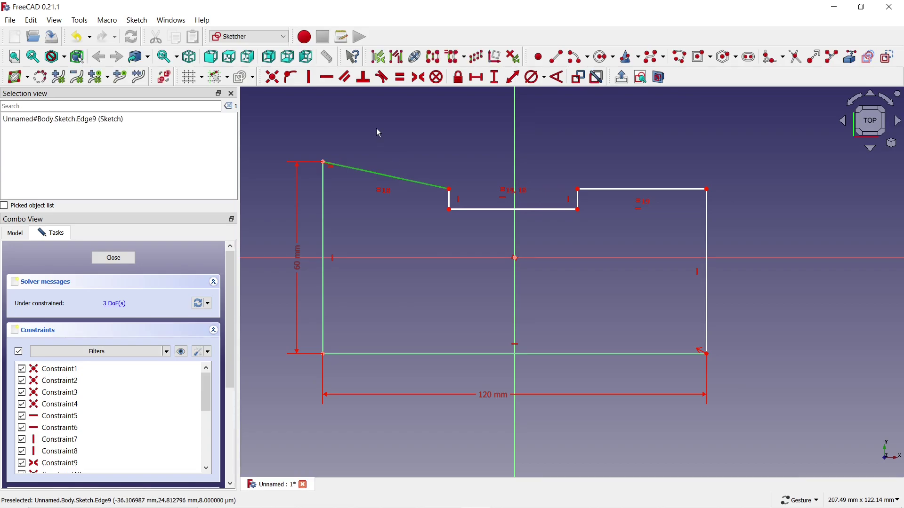
click(327, 78)
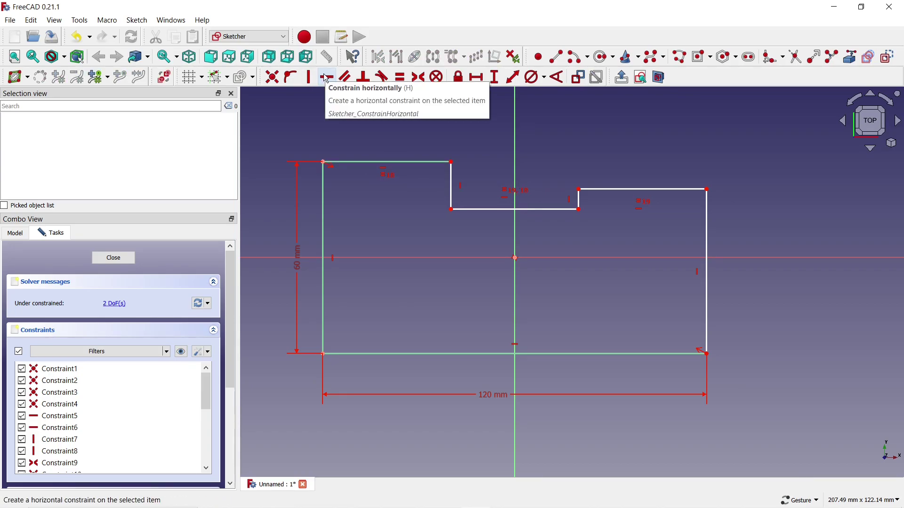
click(400, 78)
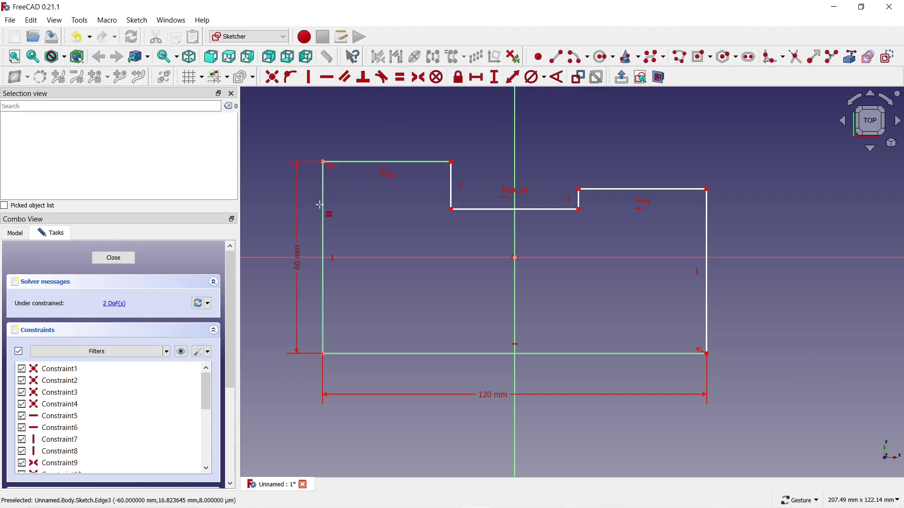
click(324, 206)
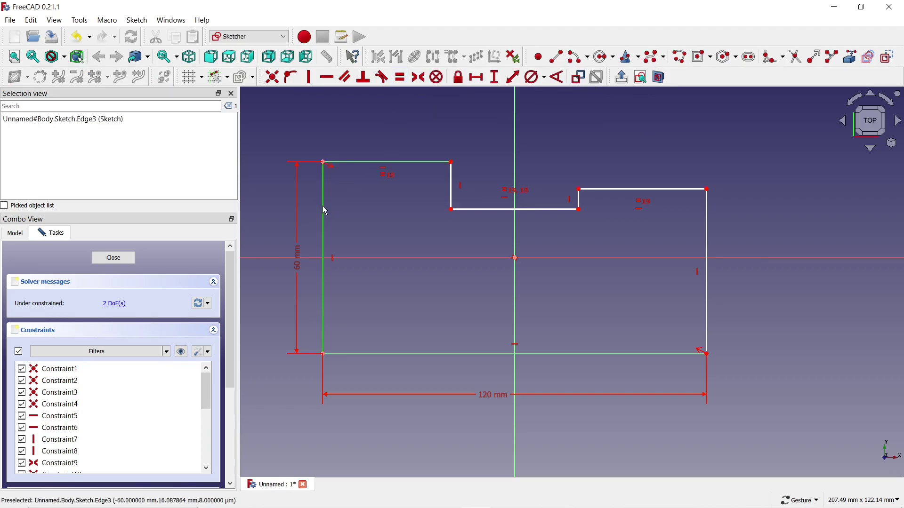
click(707, 231)
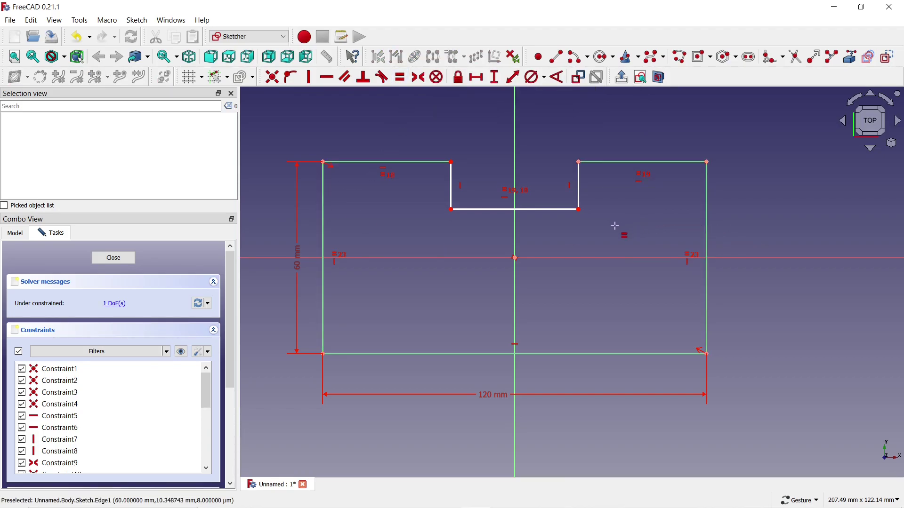
Set the notch depth to 10 mm and close the fully constrained sketch.
click(494, 78)
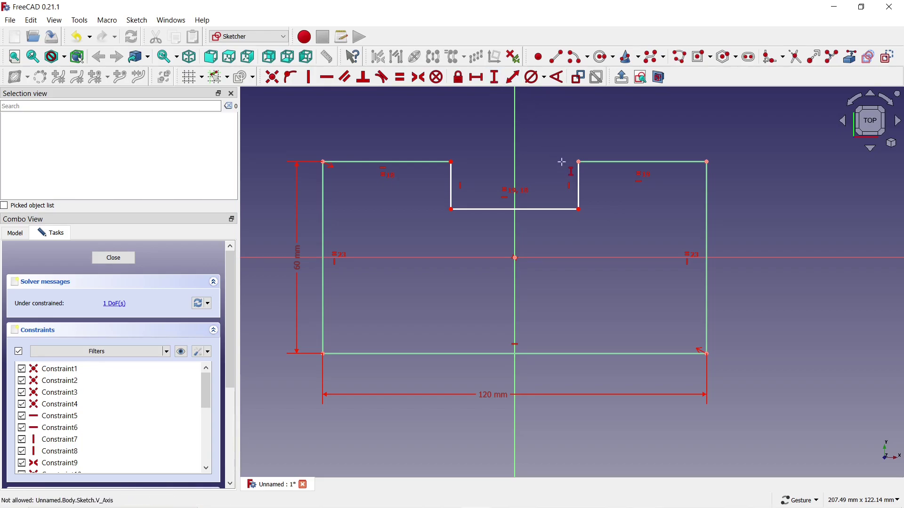
click(579, 178)
text(10)
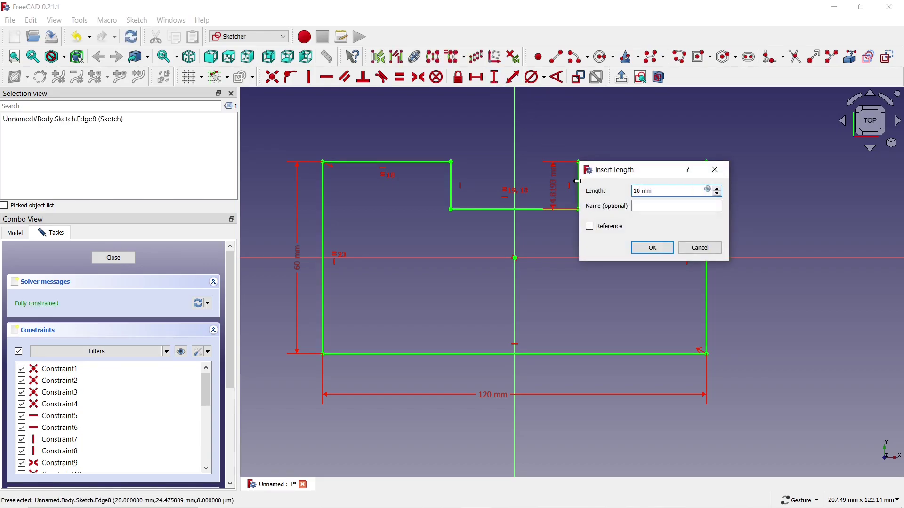
click(643, 248)
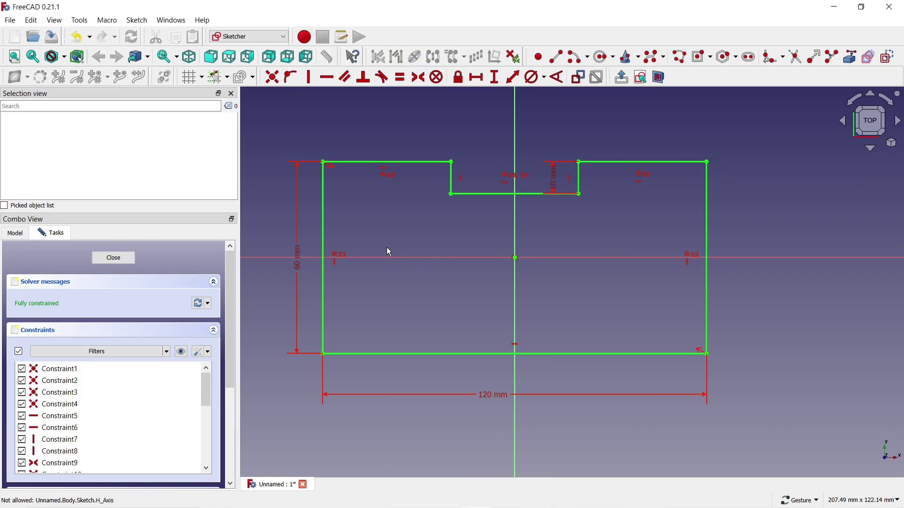
click(114, 259)
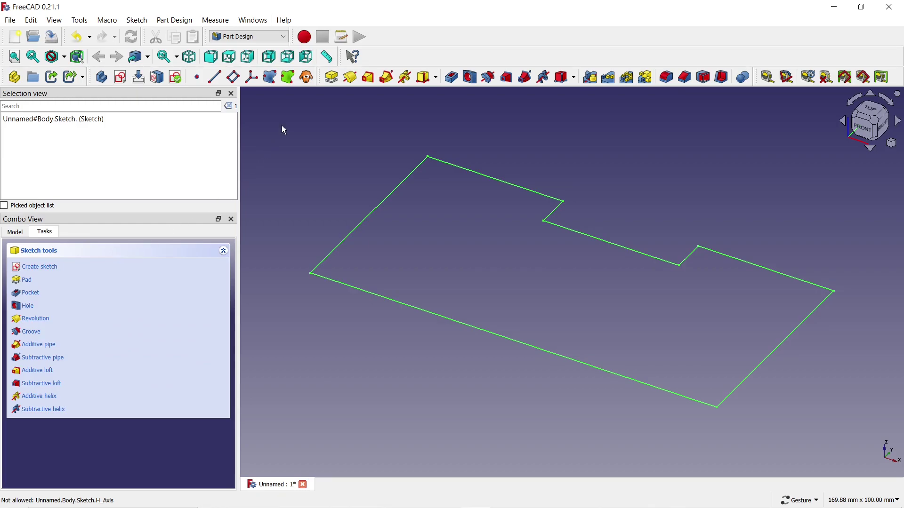
Pad the outline into a 5 mm thick plate and select its top face.
click(331, 76)
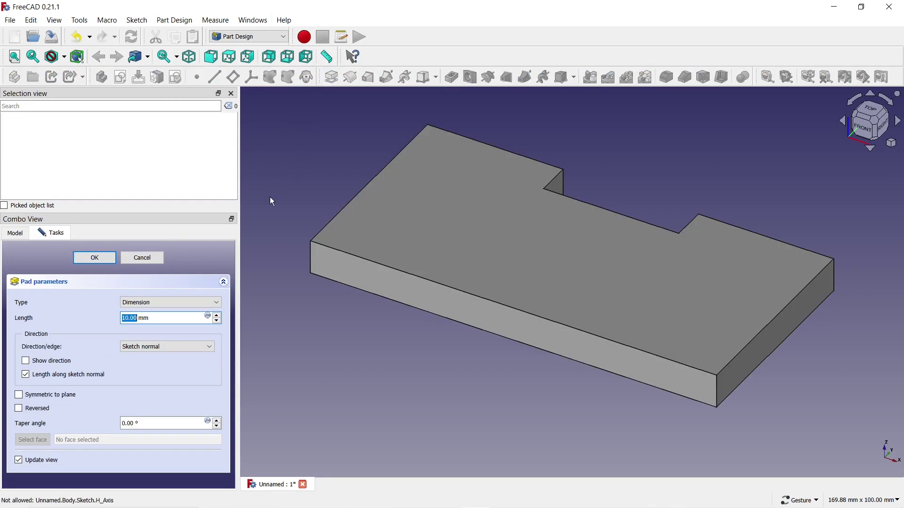
text(5)
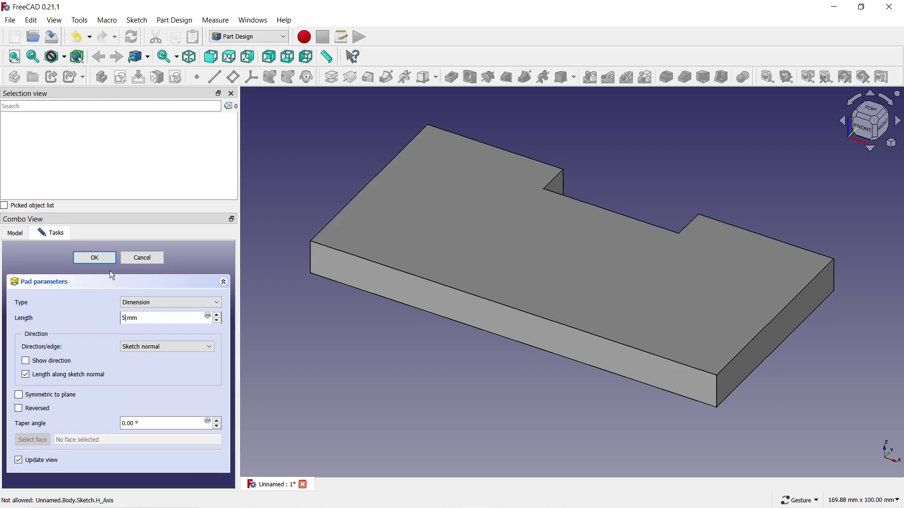
click(104, 263)
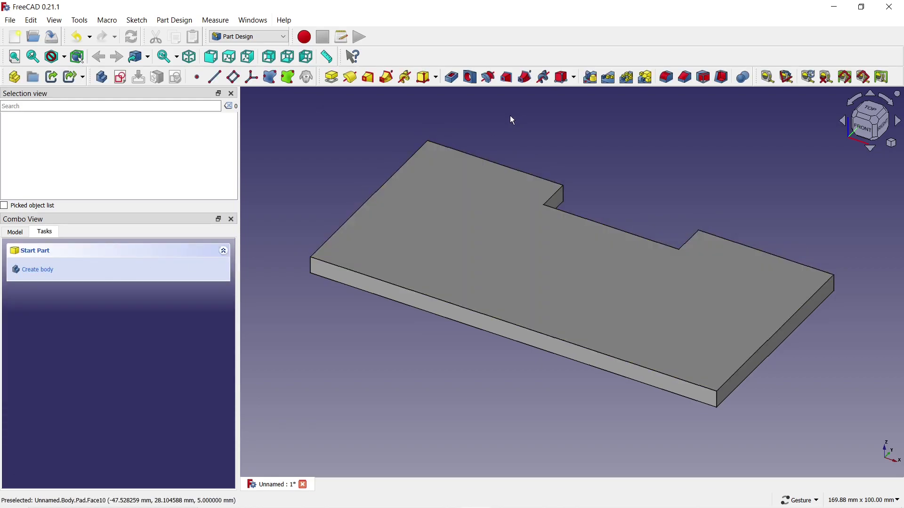
drag(488, 118, 450, 221)
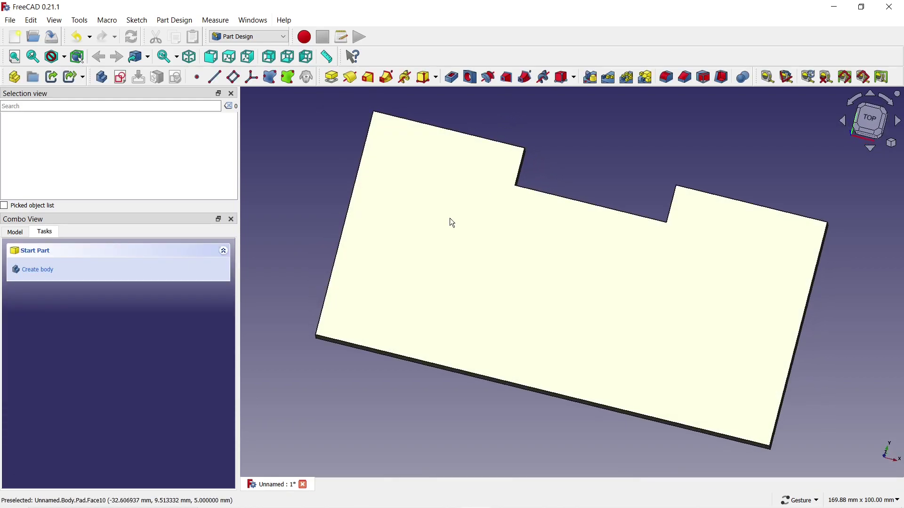
click(446, 225)
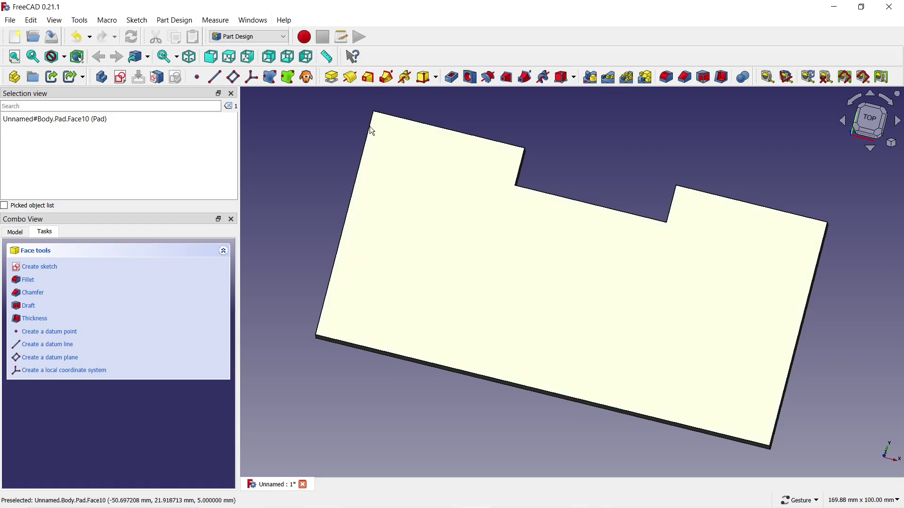
Start a sketch on the plate's top face and draw a slot on the left.
click(117, 81)
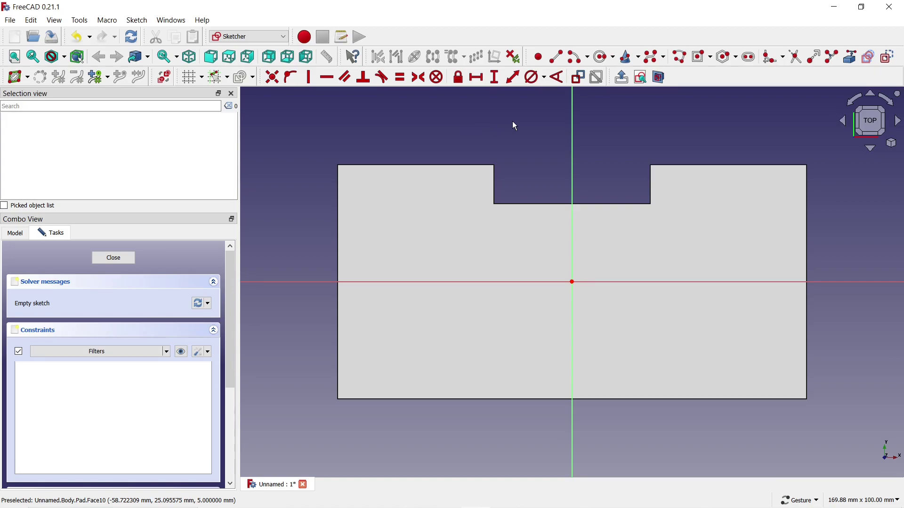
click(748, 57)
click(396, 227)
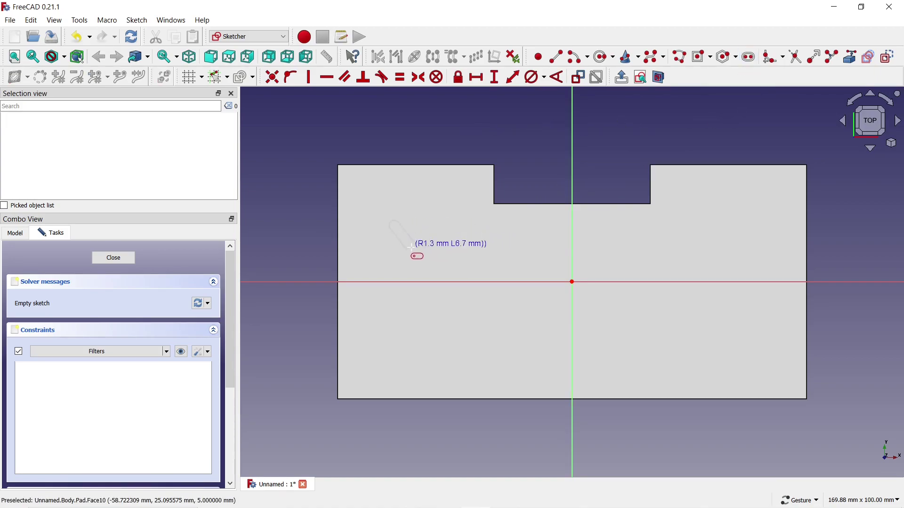
click(405, 334)
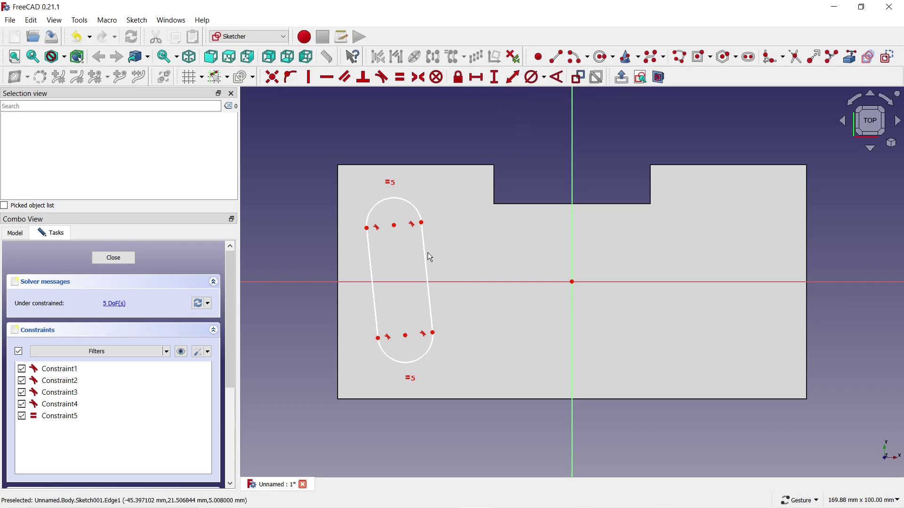
Make the slot's two arc centres symmetric about the horizontal axis.
click(395, 226)
click(407, 337)
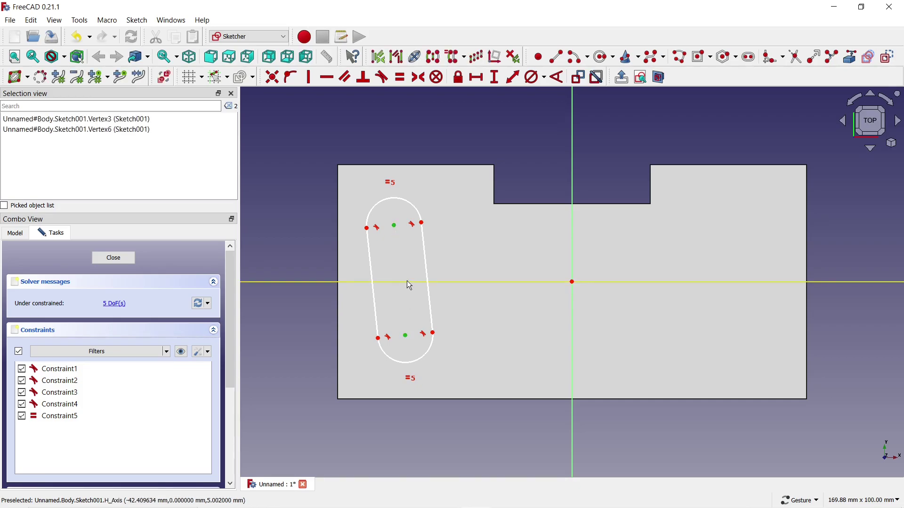
click(407, 281)
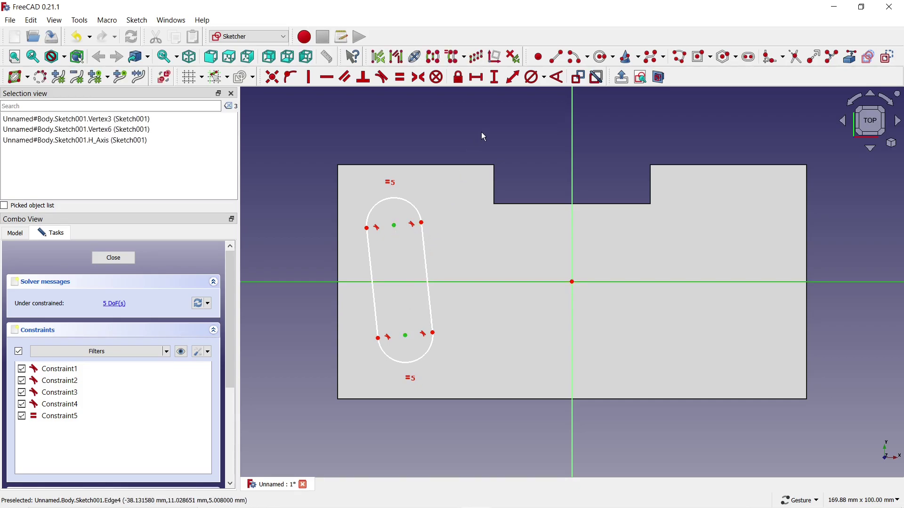
click(419, 78)
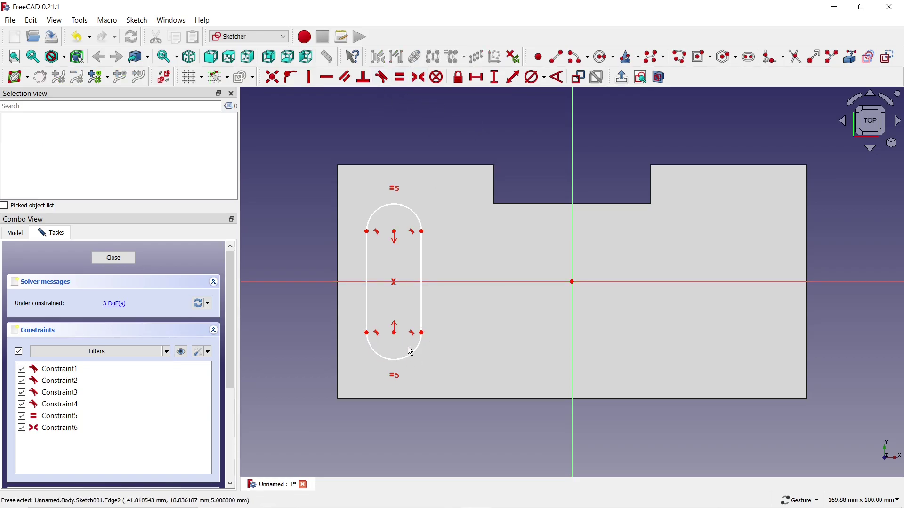
drag(398, 335, 405, 335)
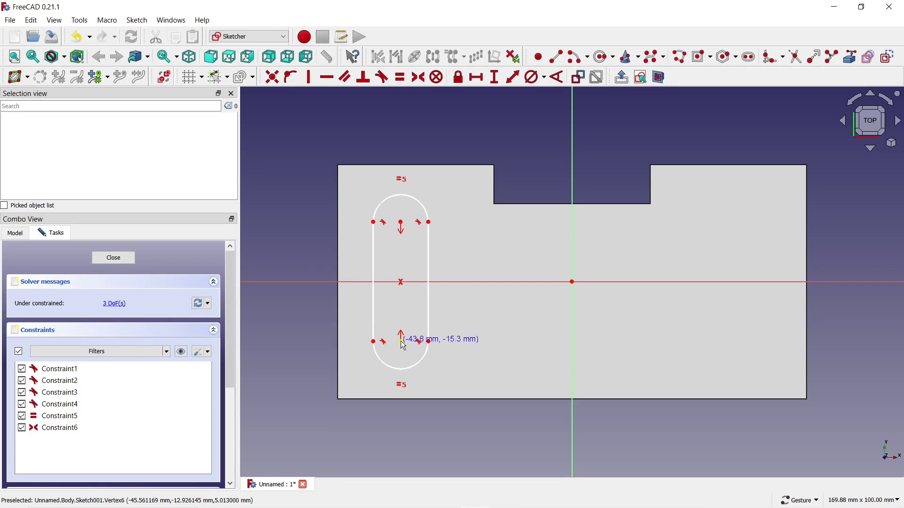
Give the slot's rounded ends a 10 mm diameter and box-select the whole slot.
click(533, 78)
click(426, 223)
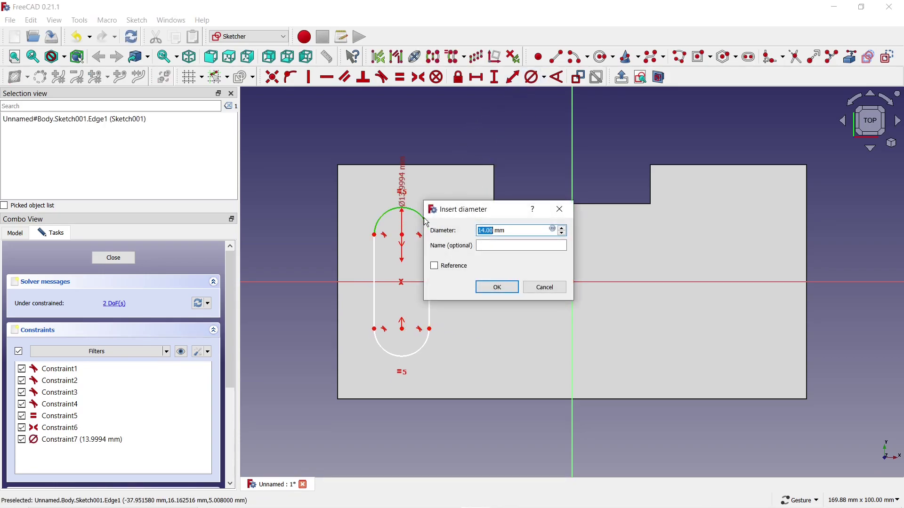
text(10)
click(490, 287)
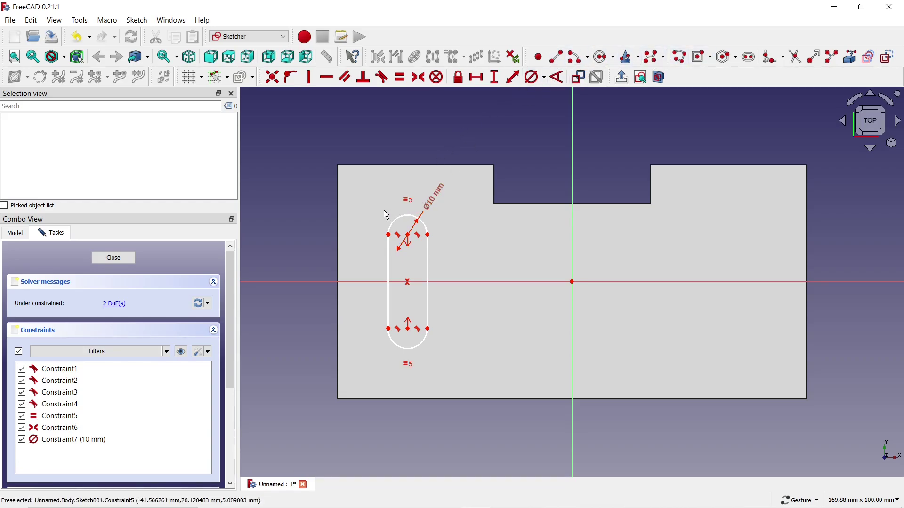
drag(372, 209, 453, 360)
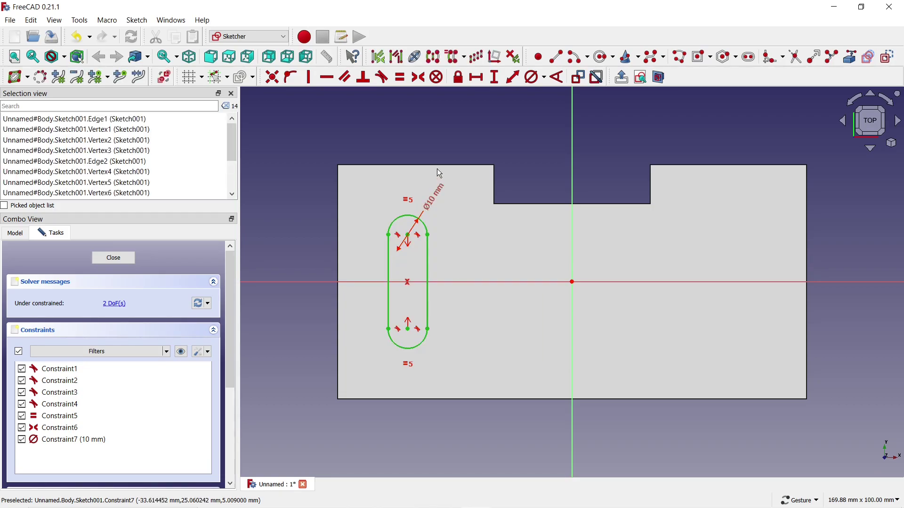
Copy the slot to the plate's right side and make it symmetric about the horizontal axis.
click(467, 58)
click(466, 87)
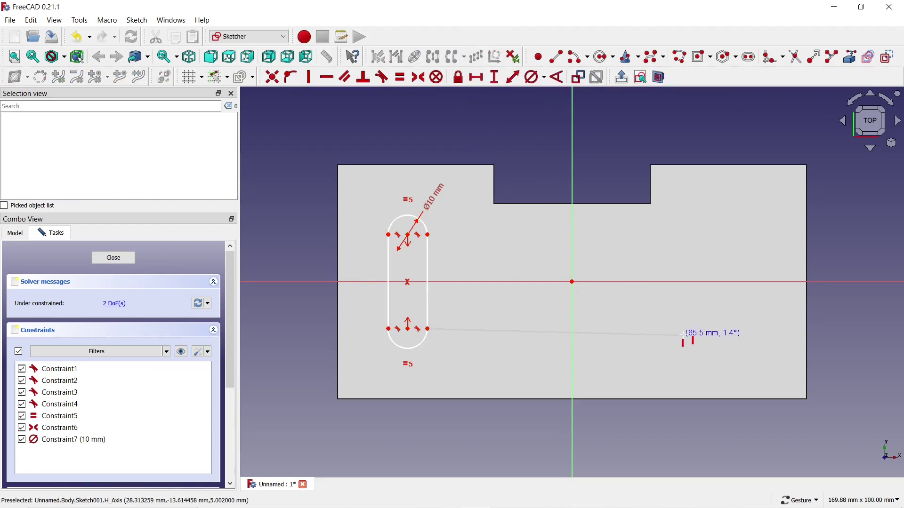
click(697, 335)
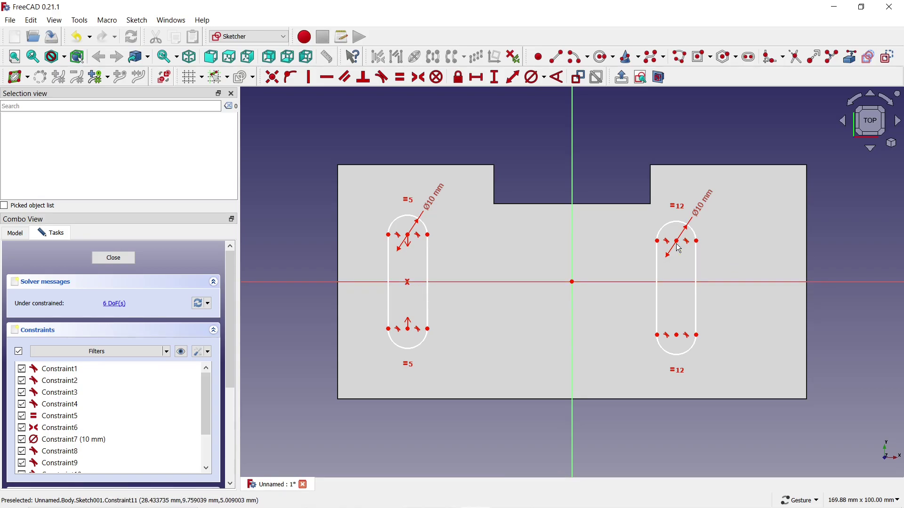
drag(676, 245, 702, 227)
click(704, 225)
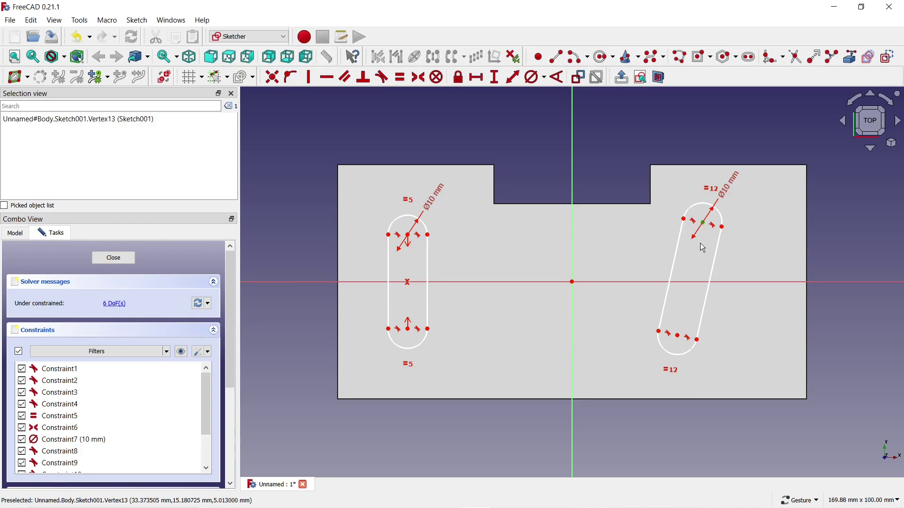
click(678, 336)
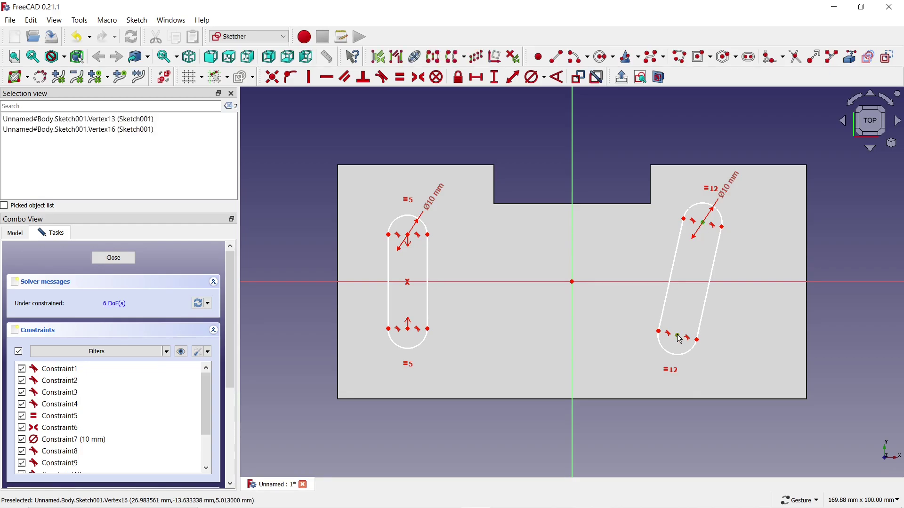
click(657, 280)
click(418, 77)
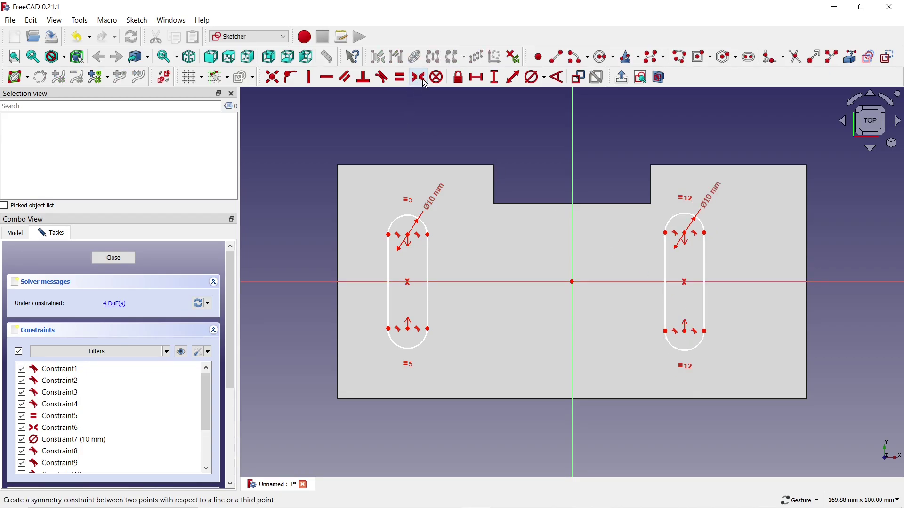
Make the two slots mirror each other about the vertical axis.
click(409, 330)
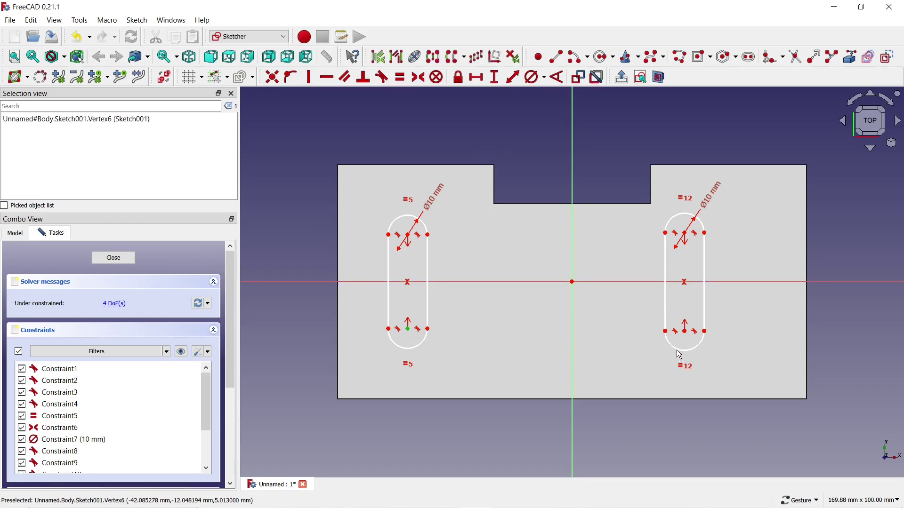
click(686, 332)
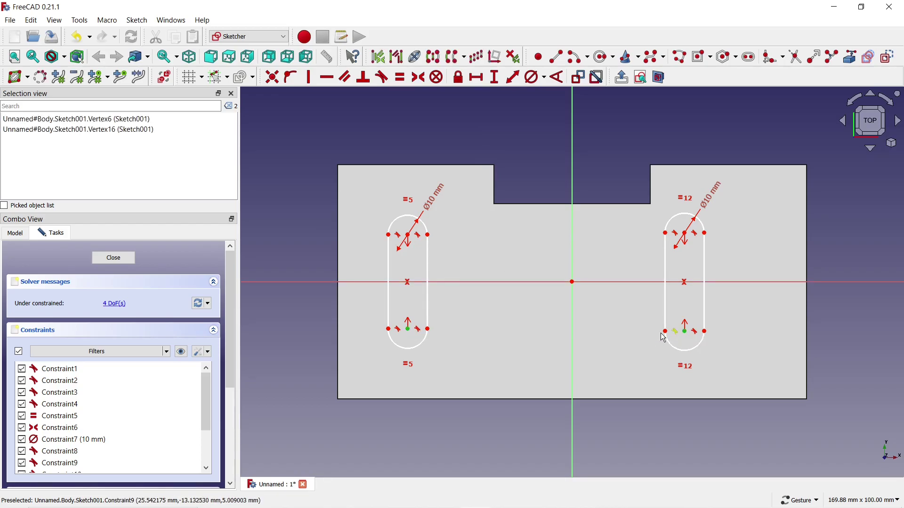
click(571, 323)
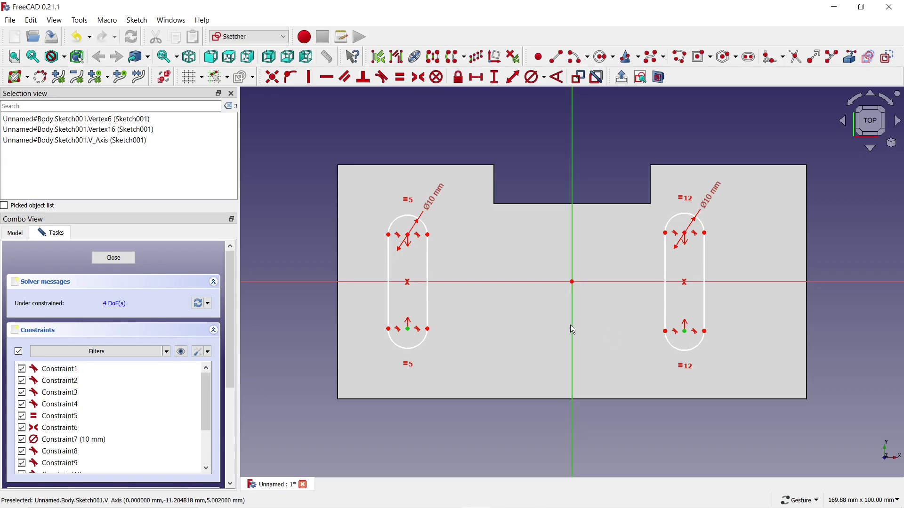
click(419, 78)
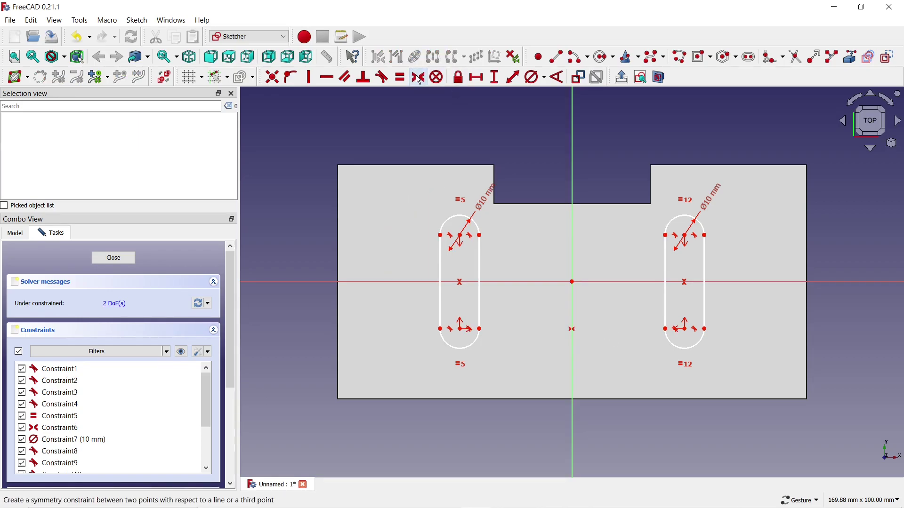
mouse_move(460, 235)
mouse_down()
mouse_move(436, 225)
mouse_move(454, 229)
mouse_move(450, 213)
mouse_move(464, 227)
mouse_move(418, 220)
mouse_move(449, 218)
mouse_move(424, 216)
mouse_move(429, 227)
mouse_up()
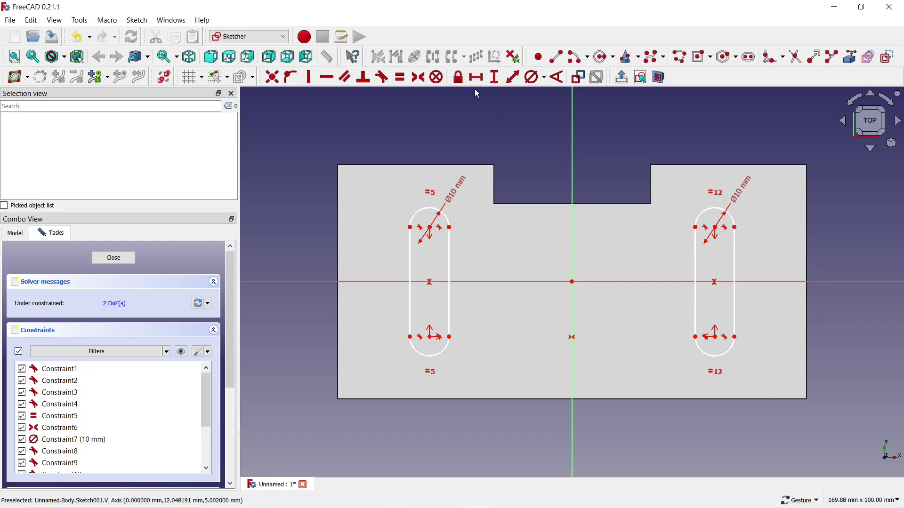
Set the horizontal spacing between the two slots to 80 mm.
click(430, 337)
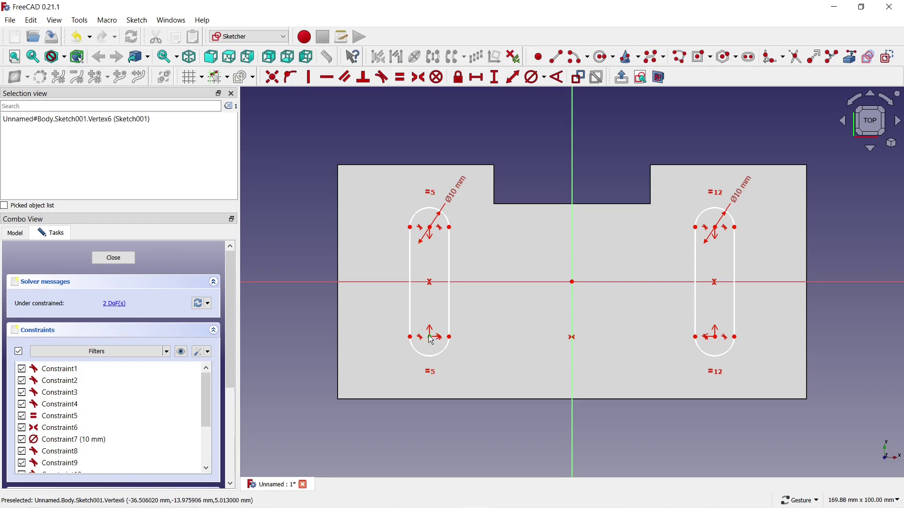
click(716, 337)
key(l)
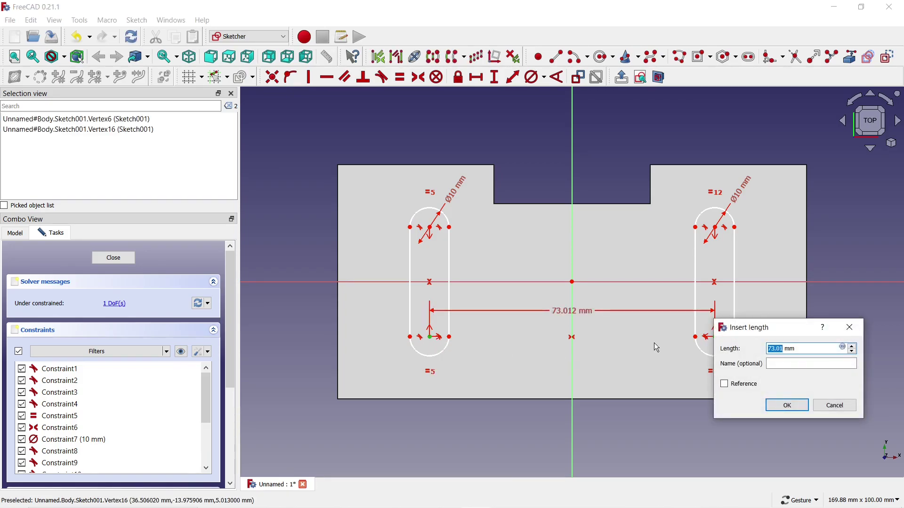
text(80)
click(793, 405)
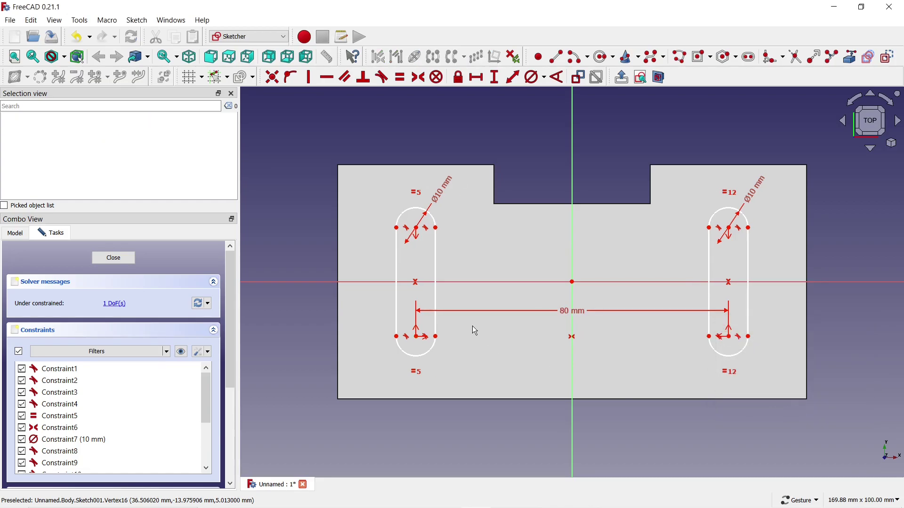
Place the slot's upper arc centre 10 mm below the plate's top-left corner.
click(497, 80)
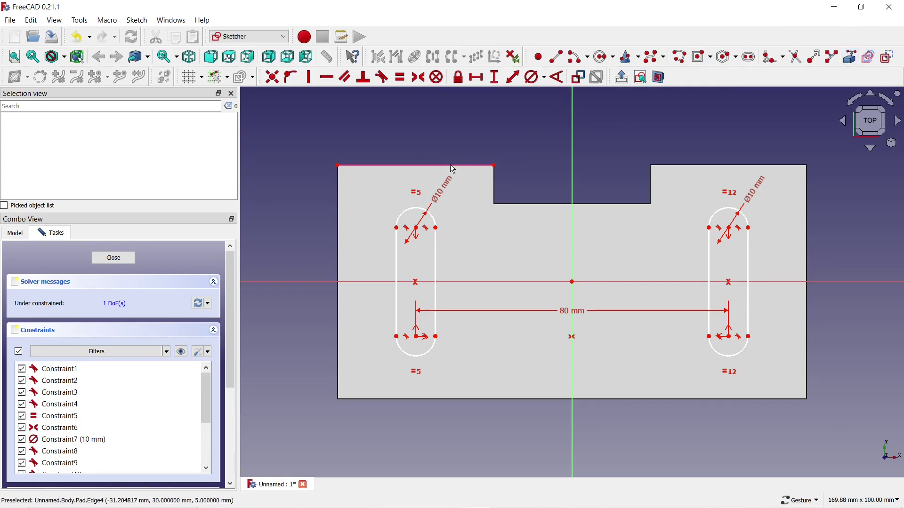
click(494, 79)
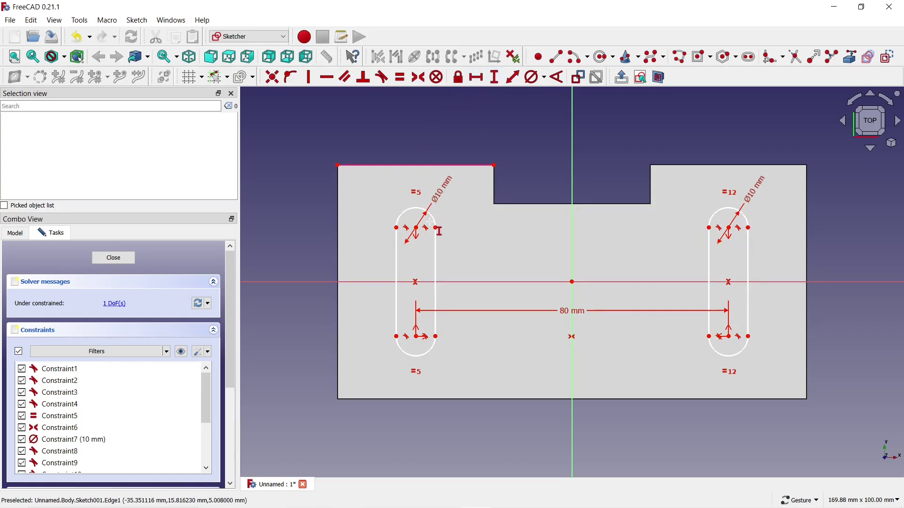
click(416, 228)
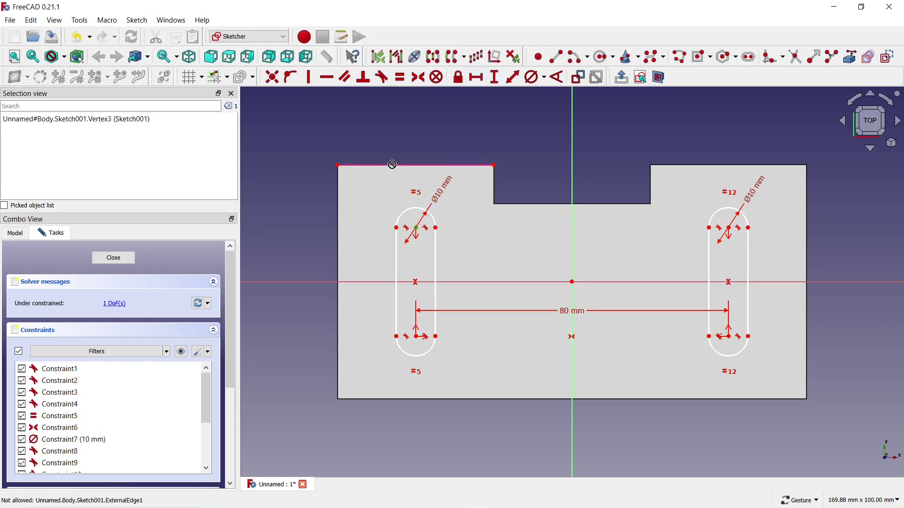
click(337, 165)
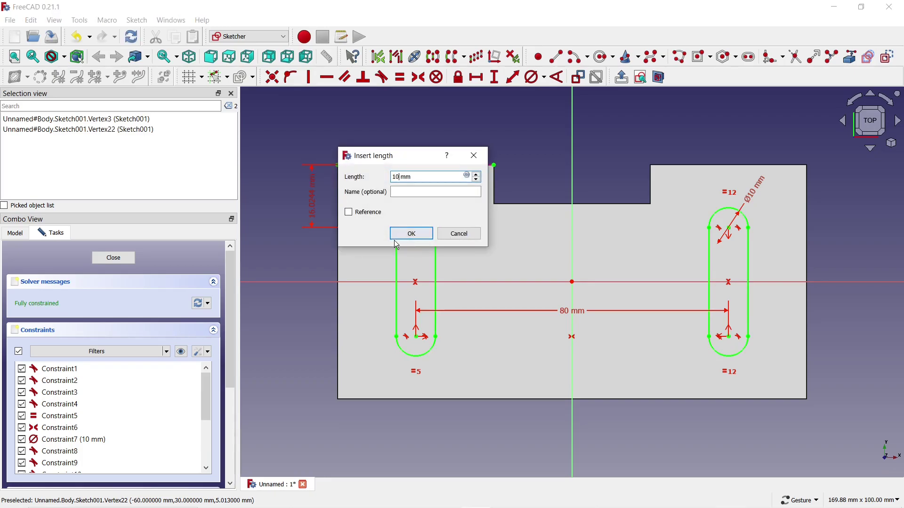
click(409, 233)
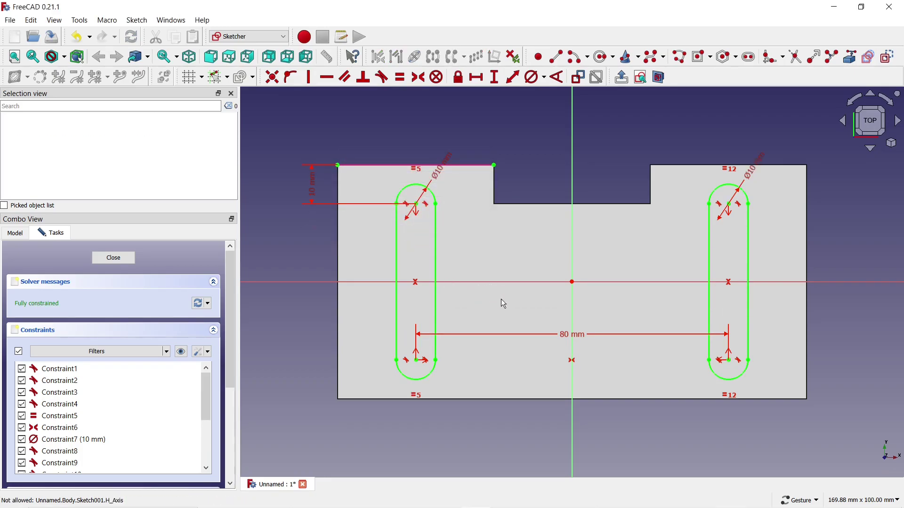
drag(567, 365, 541, 444)
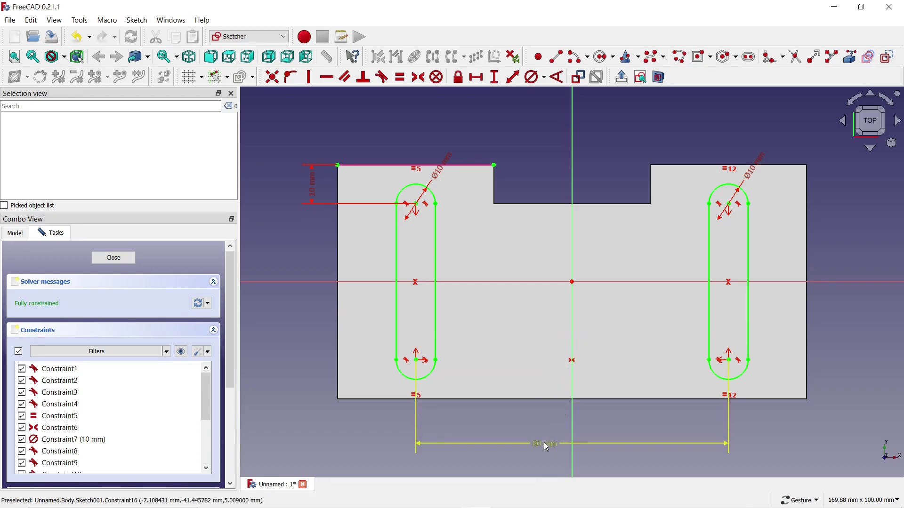
Close the sketch and pocket both slots through the plate using type 'To first'.
click(114, 258)
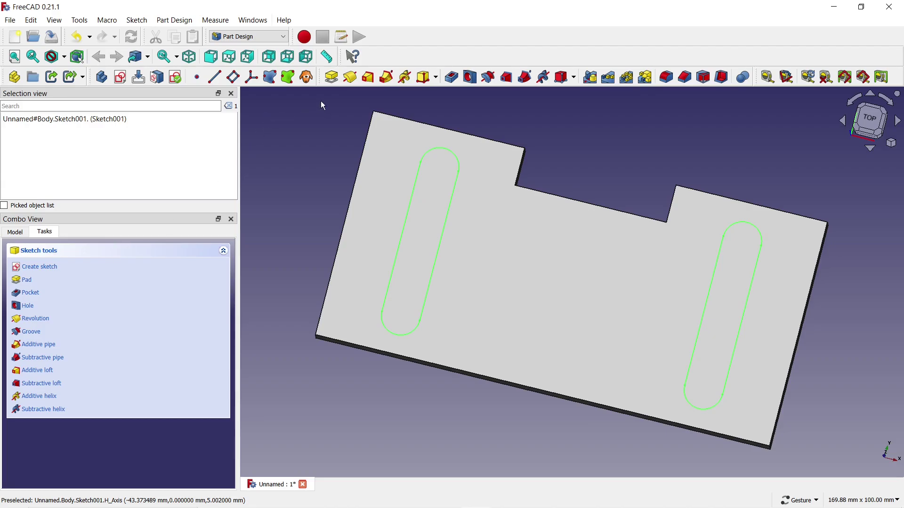
click(451, 77)
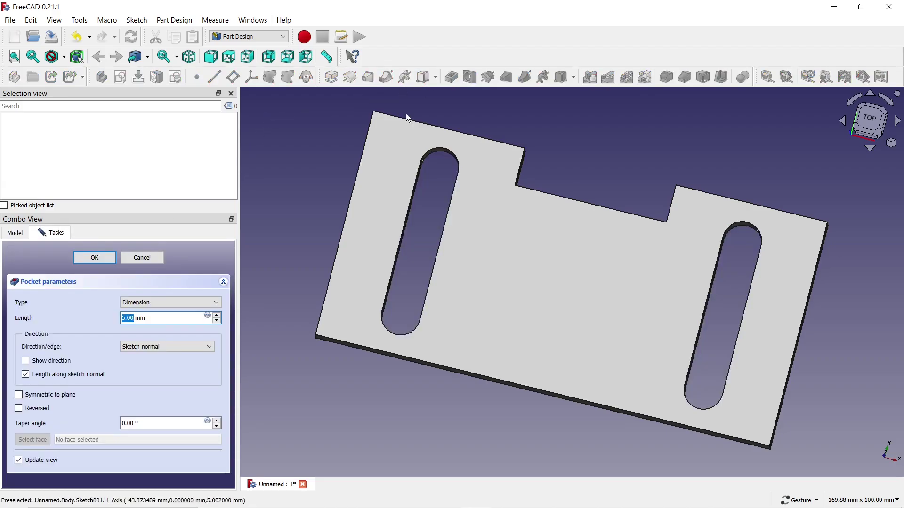
click(184, 305)
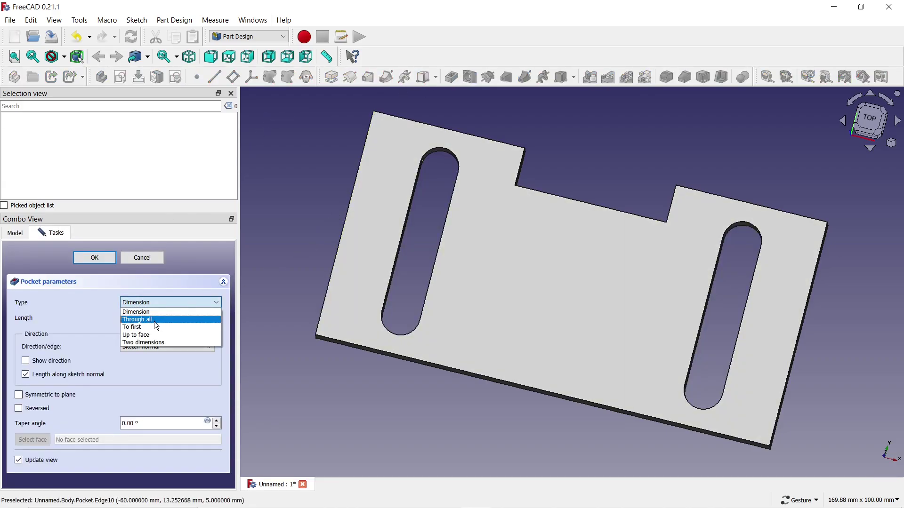
click(150, 327)
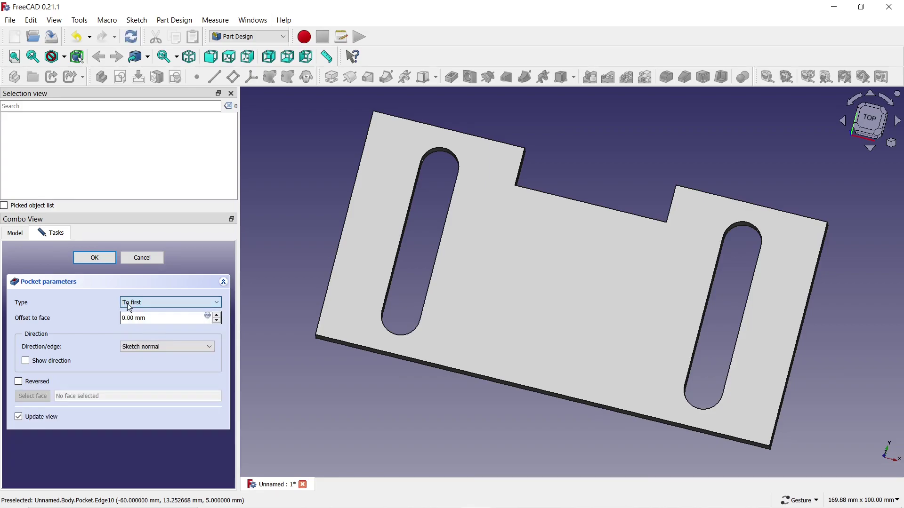
click(97, 260)
scroll(335, 228, down, 2)
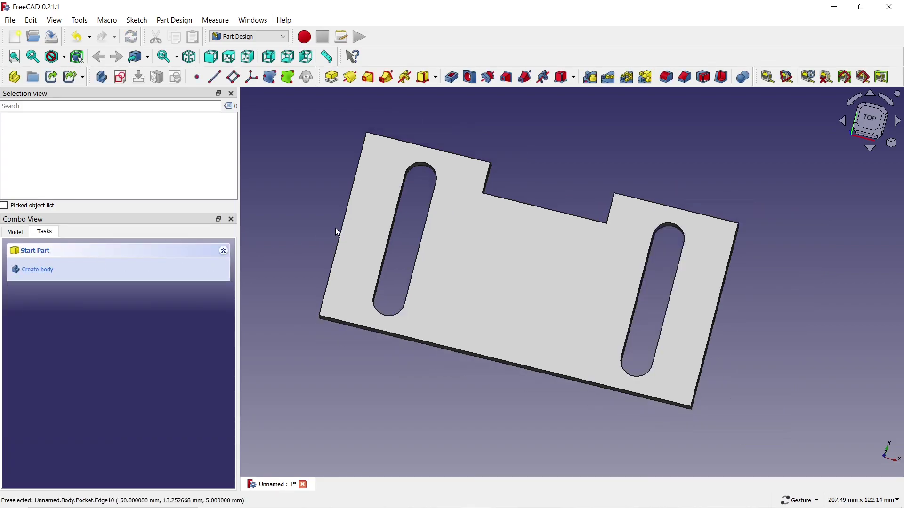
mouse_move(335, 228)
mouse_down()
mouse_move(394, 351)
mouse_move(440, 343)
mouse_up()
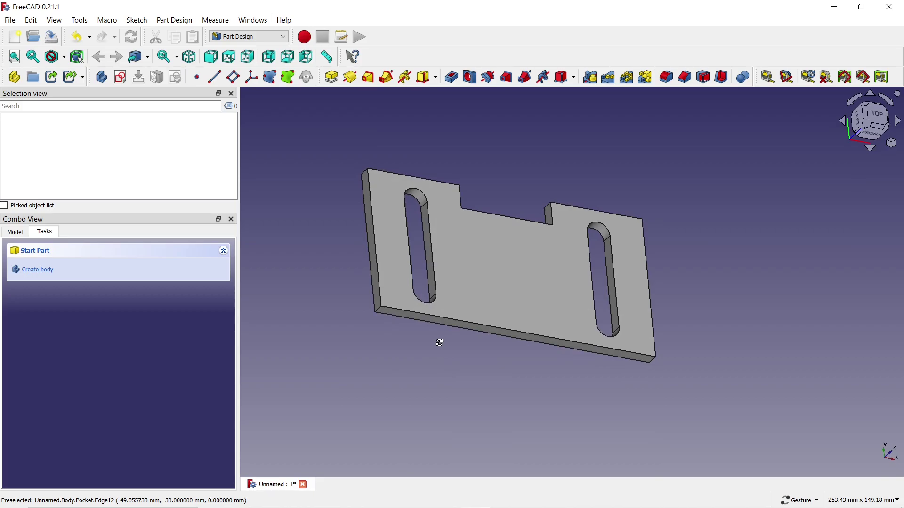
Select the plate's four vertical outer corner edges.
click(377, 310)
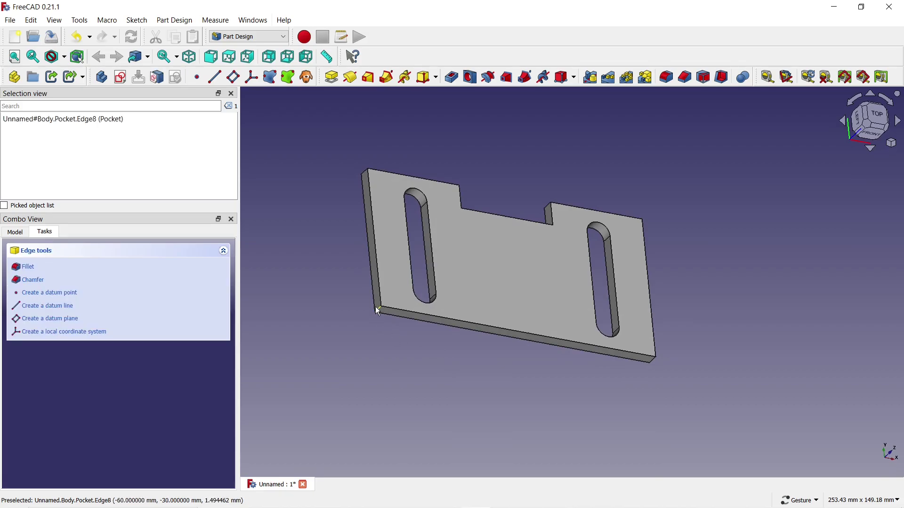
drag(517, 125, 567, 200)
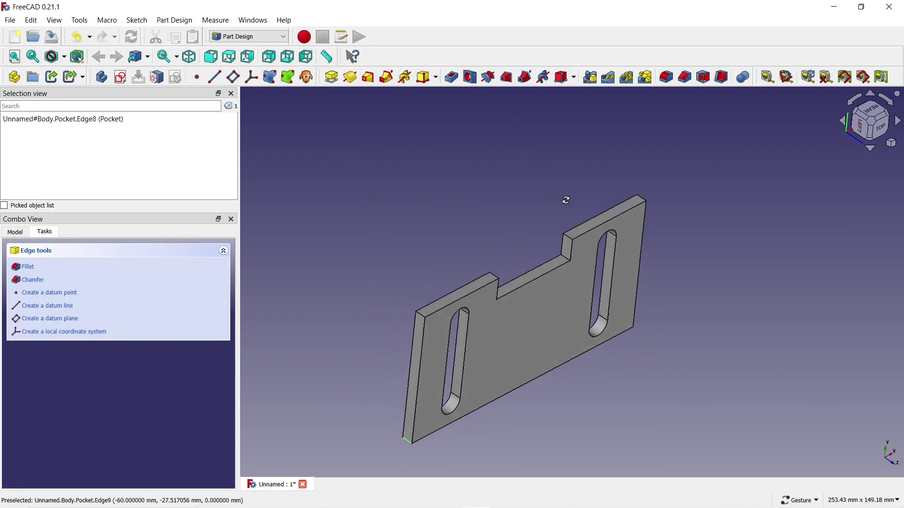
scroll(422, 329, up, 4)
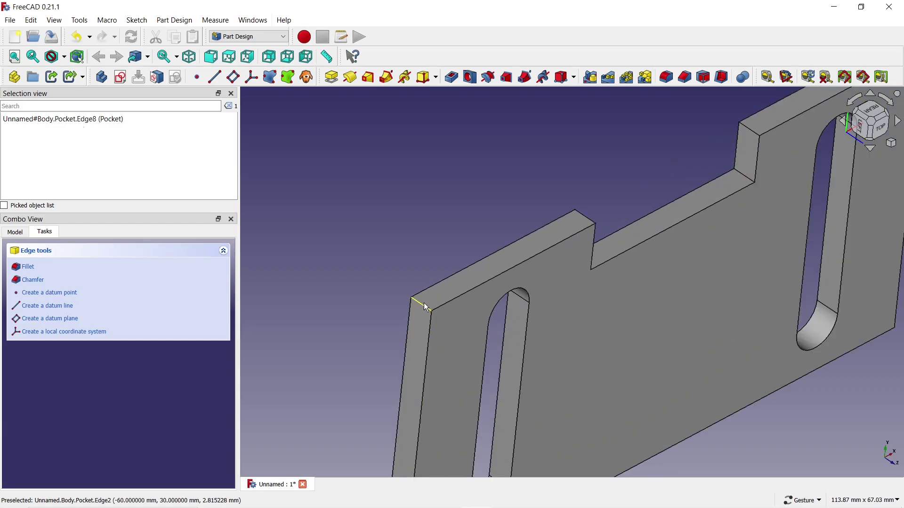
click(424, 303)
scroll(347, 210, down, 2)
scroll(620, 156, down, 3)
drag(623, 161, 551, 222)
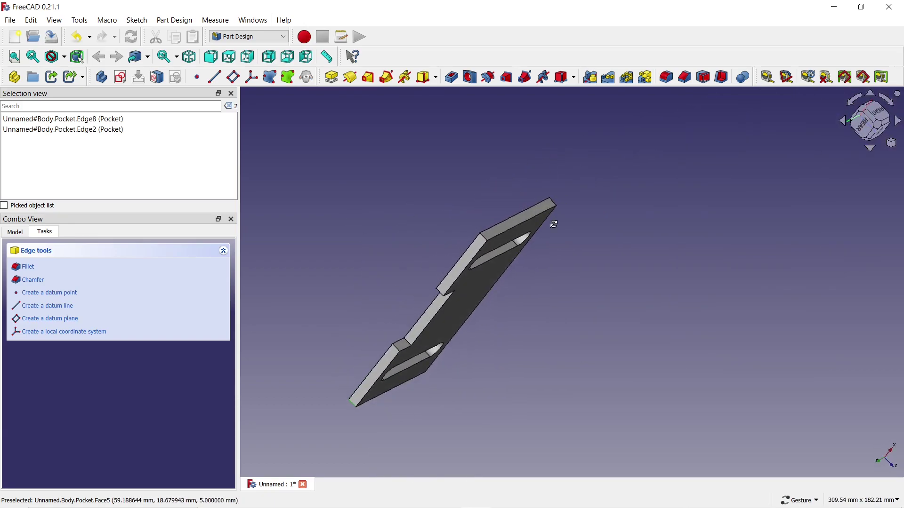
scroll(463, 248, up, 3)
click(460, 242)
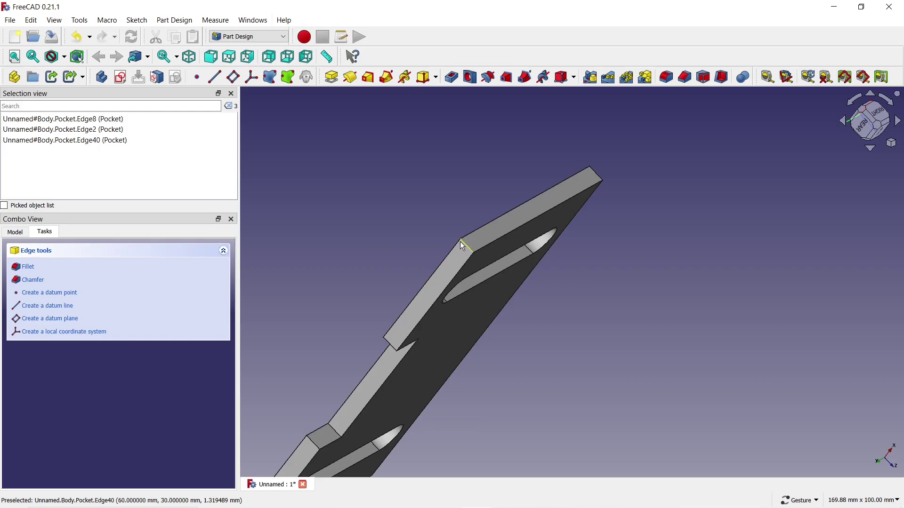
scroll(438, 212, down, 3)
mouse_move(419, 183)
mouse_down()
mouse_move(591, 179)
mouse_move(509, 263)
mouse_up()
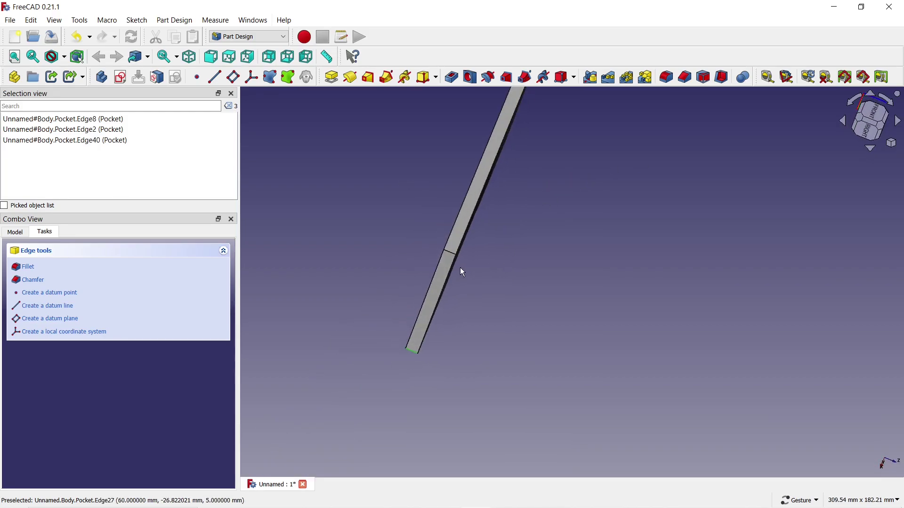
scroll(460, 270, up, 3)
click(441, 238)
scroll(382, 229, down, 3)
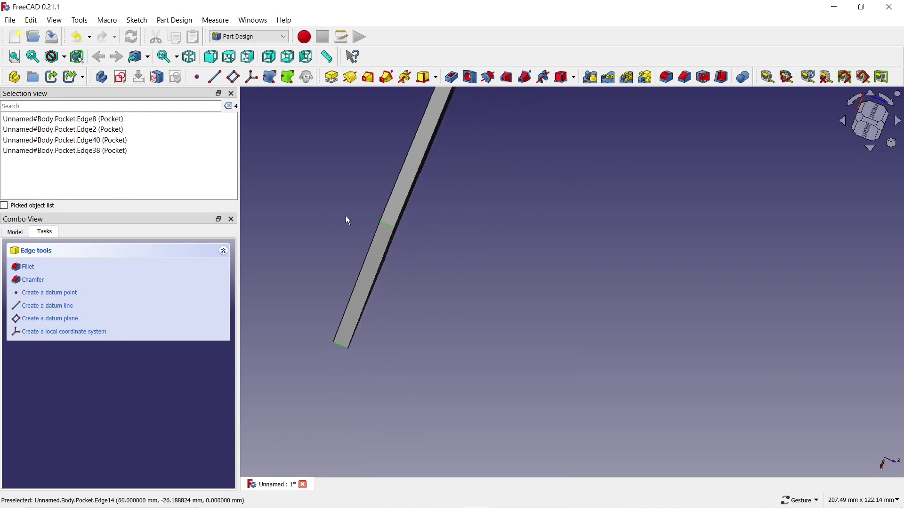
mouse_move(346, 216)
mouse_down()
mouse_move(557, 236)
mouse_move(465, 197)
mouse_move(456, 215)
mouse_up()
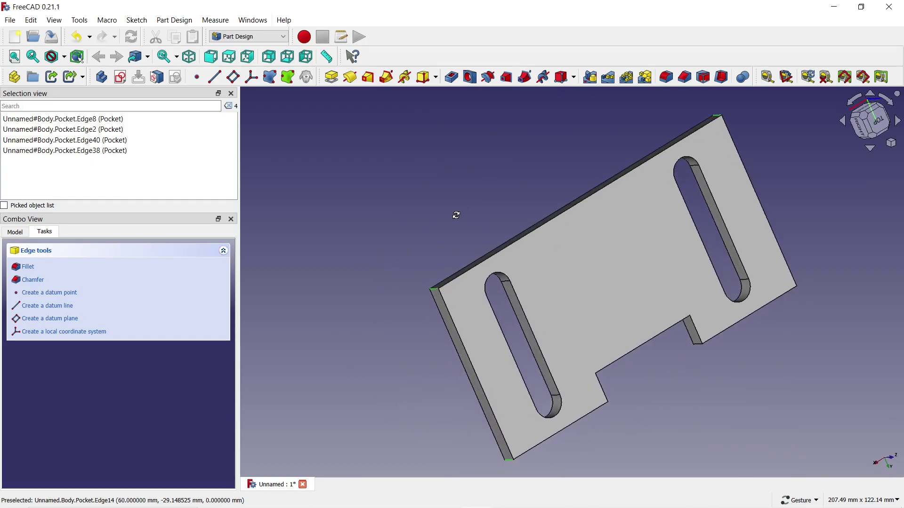
Fillet the four selected corner edges with an 8 mm radius.
click(665, 78)
scroll(218, 434, up, 7)
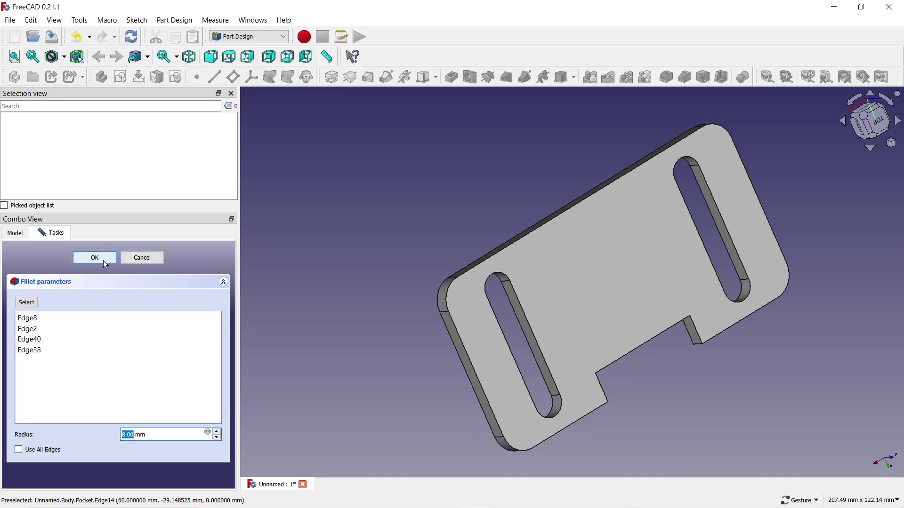
click(103, 261)
mouse_move(736, 397)
mouse_down()
mouse_move(690, 322)
mouse_move(587, 261)
mouse_move(573, 218)
mouse_move(597, 216)
mouse_move(538, 271)
mouse_up()
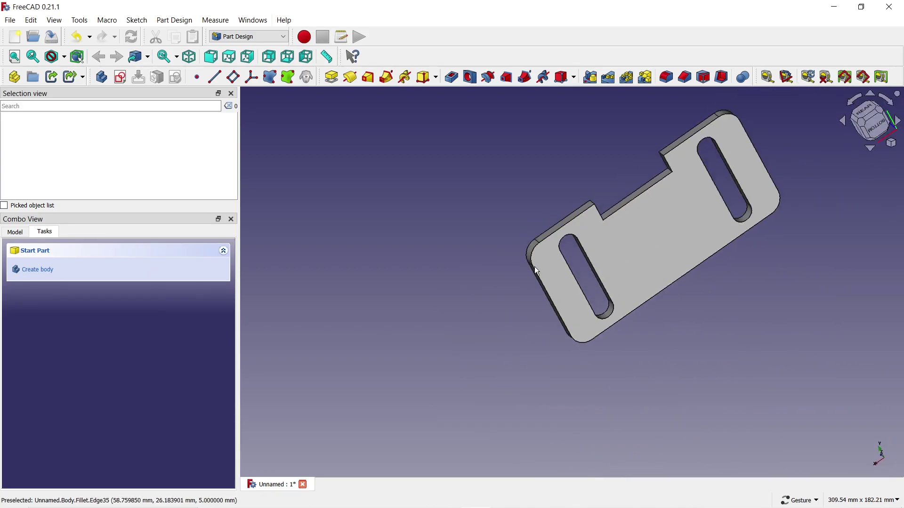
Set the plate Body's appearance to Shaded display mode with Aluminium material.
drag(842, 202, 843, 263)
drag(650, 188, 657, 157)
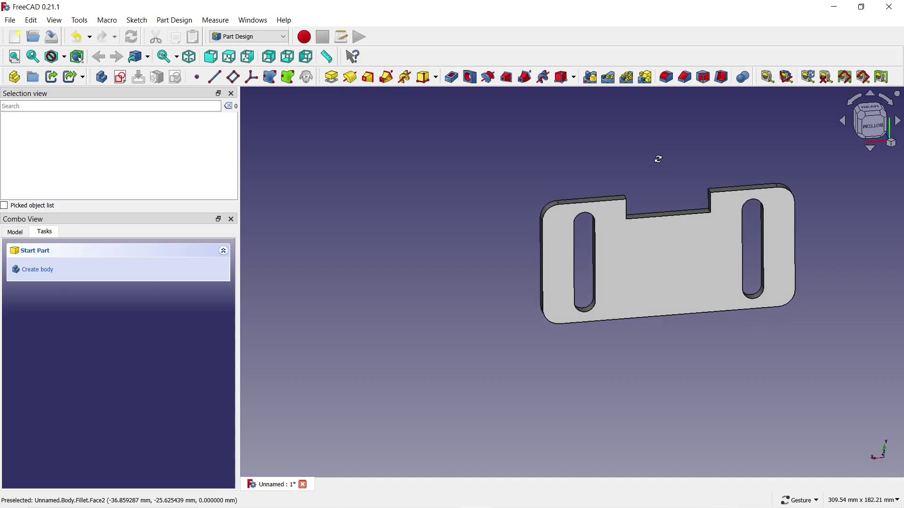
scroll(806, 199, up, 3)
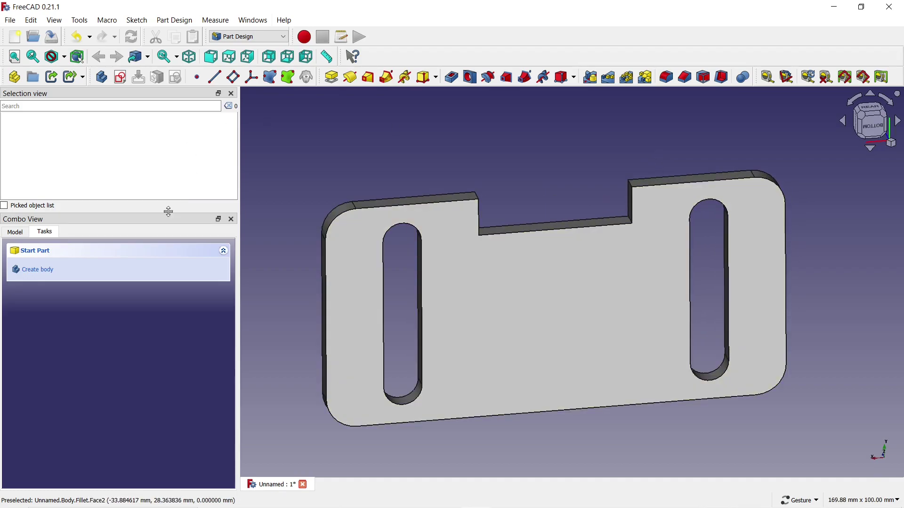
click(15, 233)
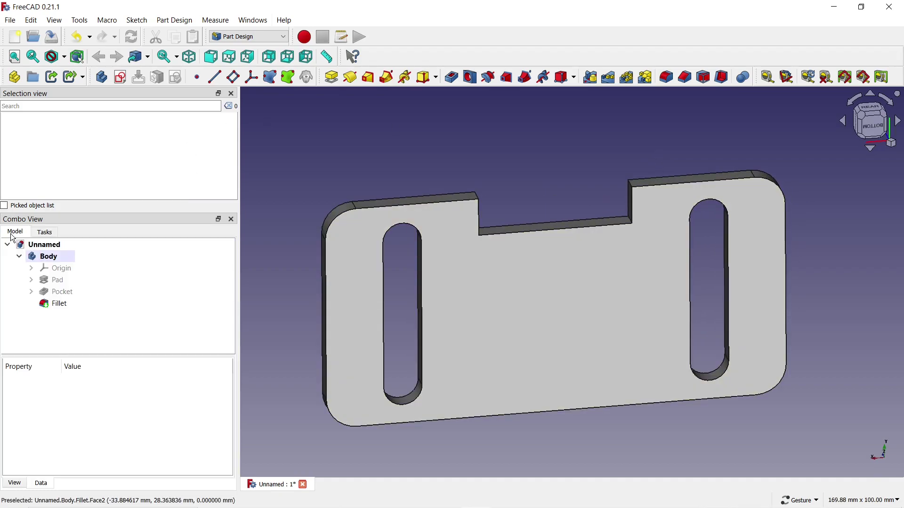
click(50, 257)
right_click(49, 258)
click(79, 296)
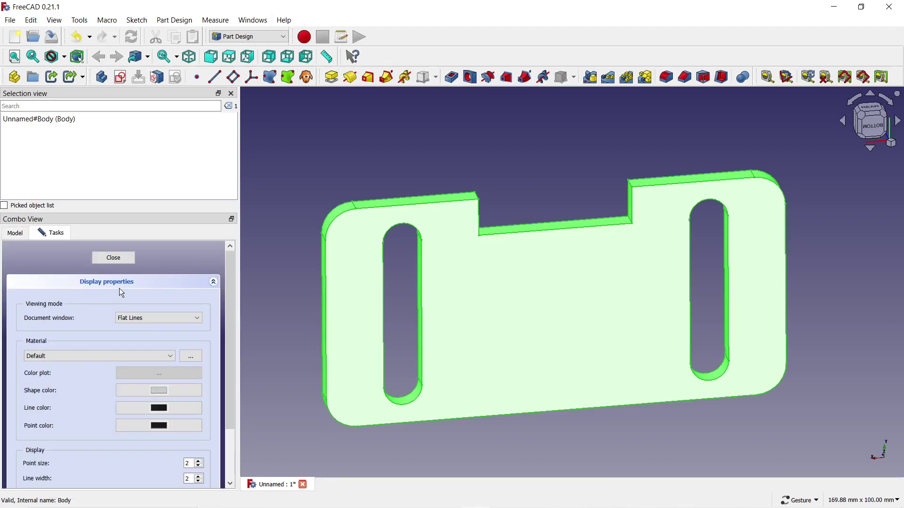
click(137, 321)
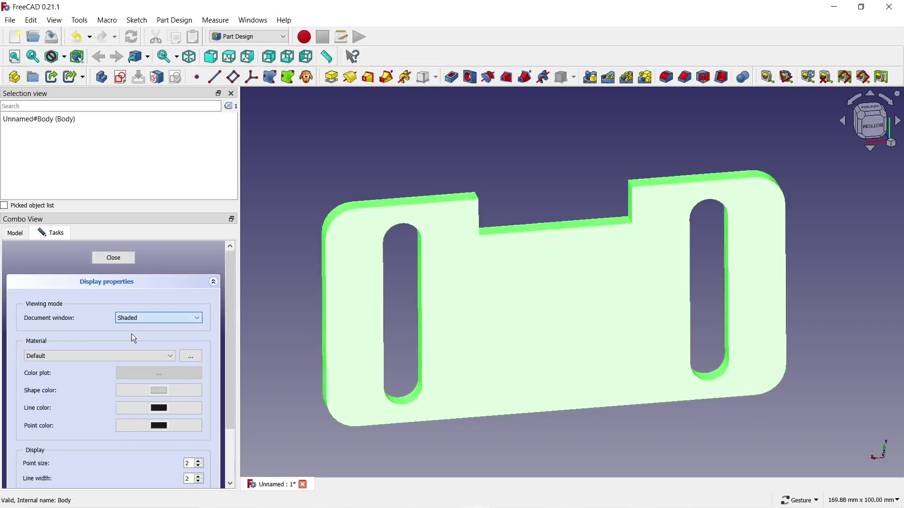
click(56, 356)
click(55, 371)
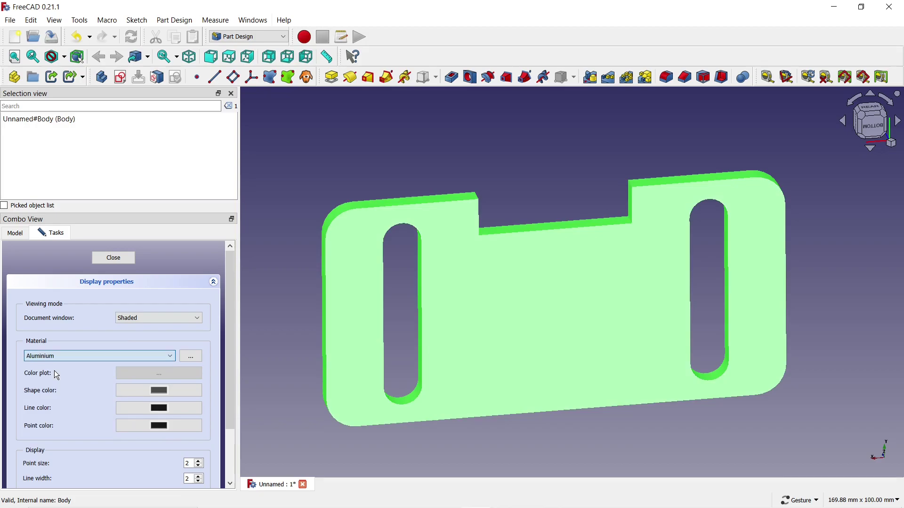
click(121, 260)
Deselect the body and orbit the plate to inspect the aluminium finish, including its underside.
click(286, 284)
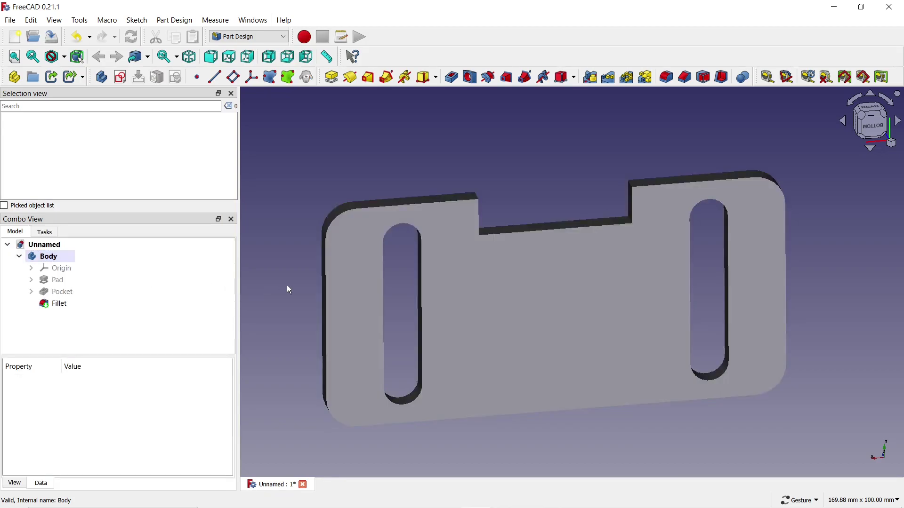
mouse_move(778, 373)
mouse_down()
mouse_move(741, 440)
mouse_move(687, 396)
mouse_move(746, 392)
mouse_move(679, 367)
mouse_move(691, 377)
mouse_move(692, 347)
mouse_move(712, 339)
mouse_up()
scroll(690, 400, down, 2)
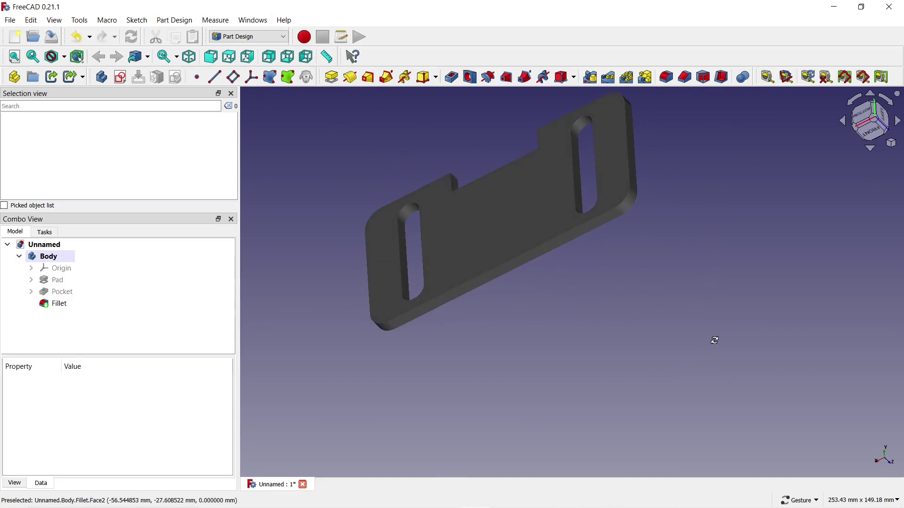
drag(502, 138, 541, 151)
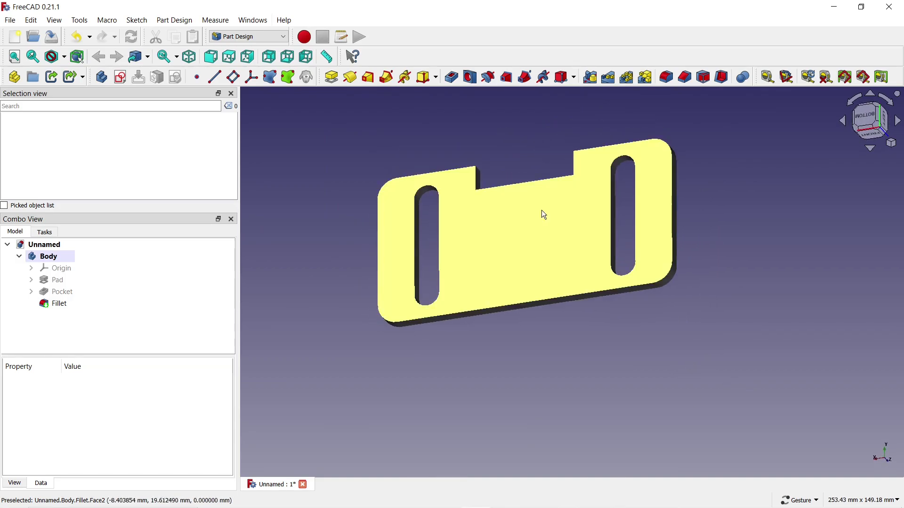
drag(412, 373, 468, 333)
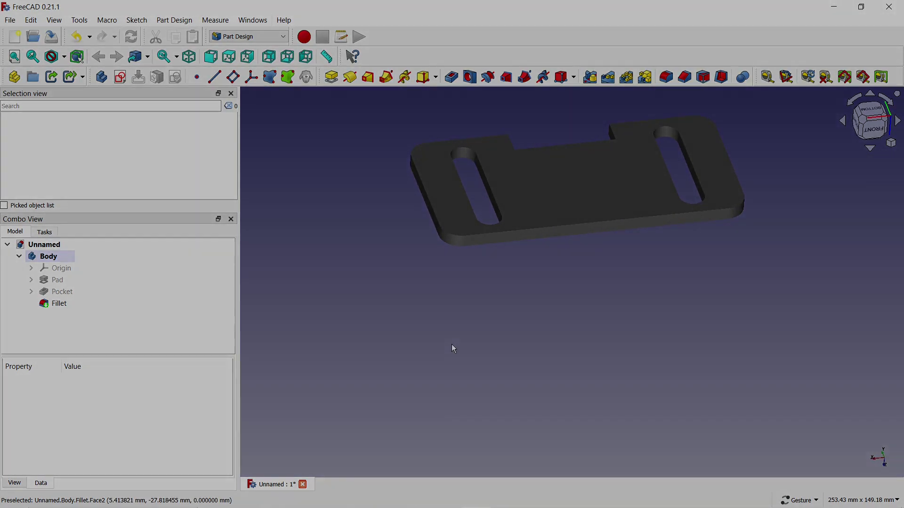